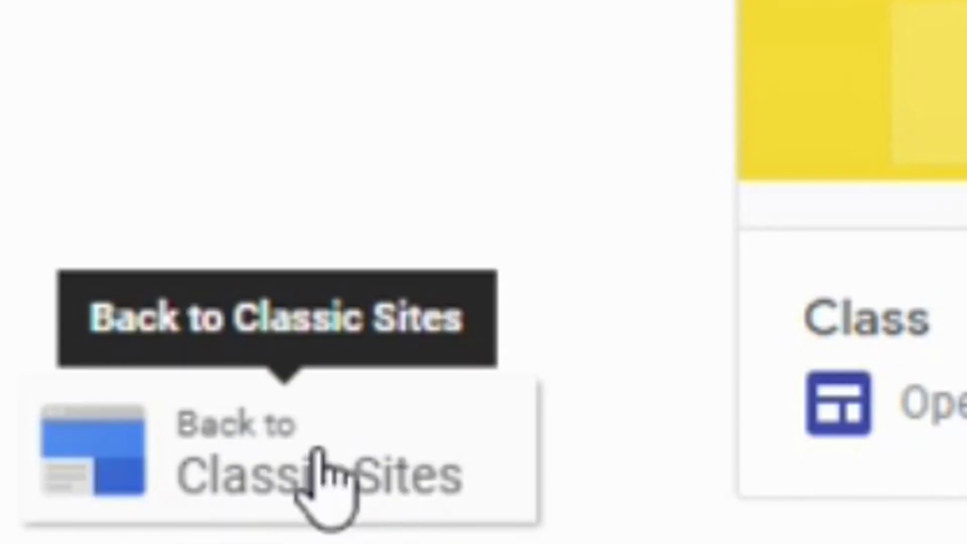
- Switch to Classic Sites and return to the new Google Sites
{"action": "left_click", "coordinate": [298, 425]}
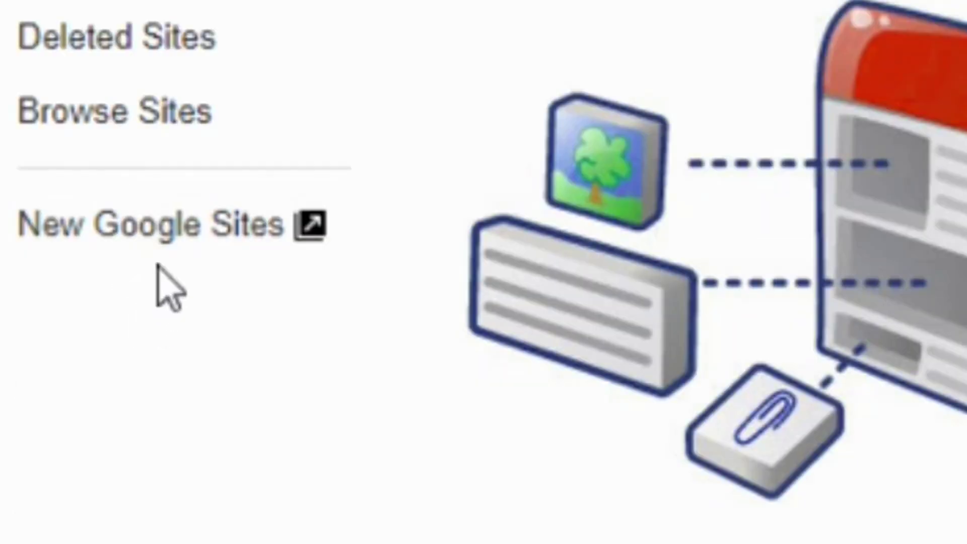
{"action": "left_click", "coordinate": [127, 230]}
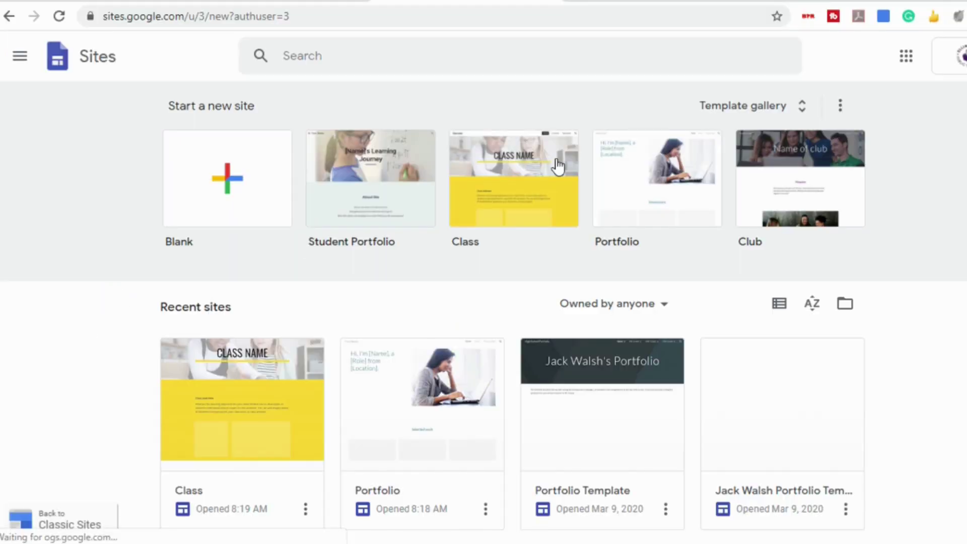
- Create a new site from the Class template in the Education section of the template gallery
{"action": "left_click", "coordinate": [727, 110]}
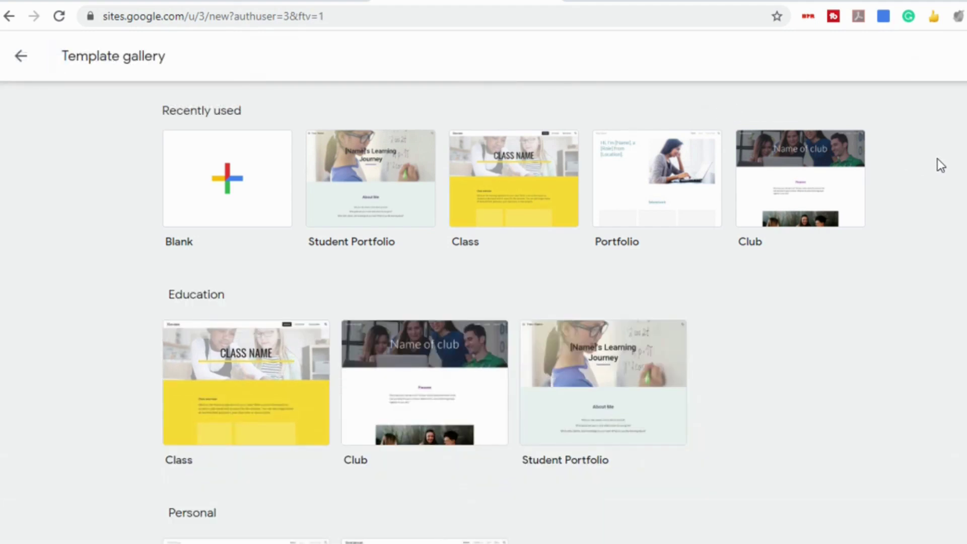
{"action": "scroll", "coordinate": [963, 243], "scroll_direction": "down", "scroll_amount": 3}
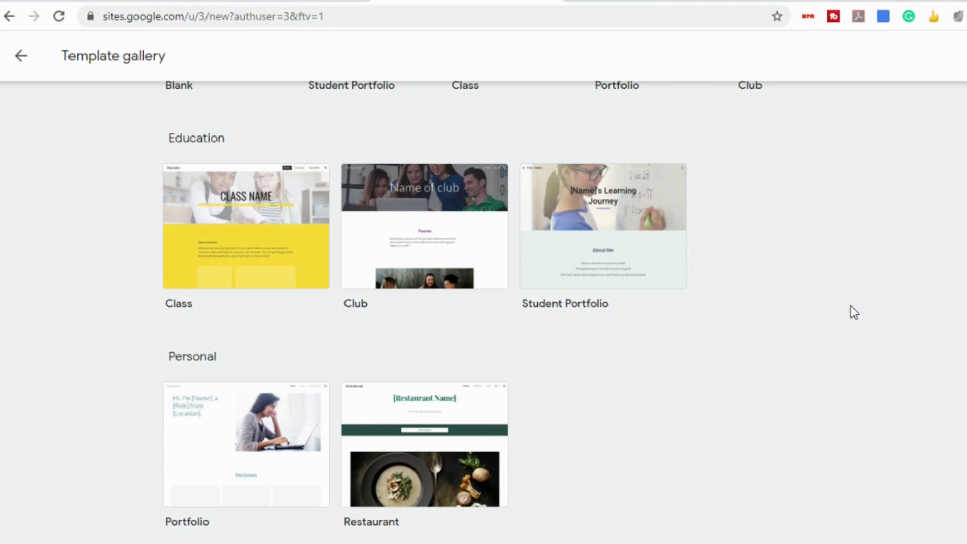
{"action": "scroll", "coordinate": [213, 364], "scroll_direction": "down", "scroll_amount": 3}
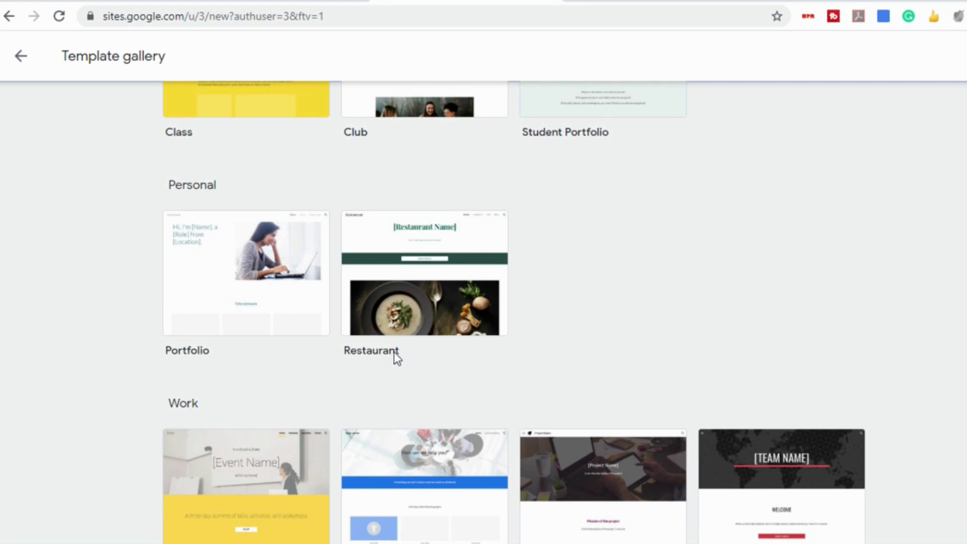
{"action": "scroll", "coordinate": [865, 363], "scroll_direction": "down", "scroll_amount": 1}
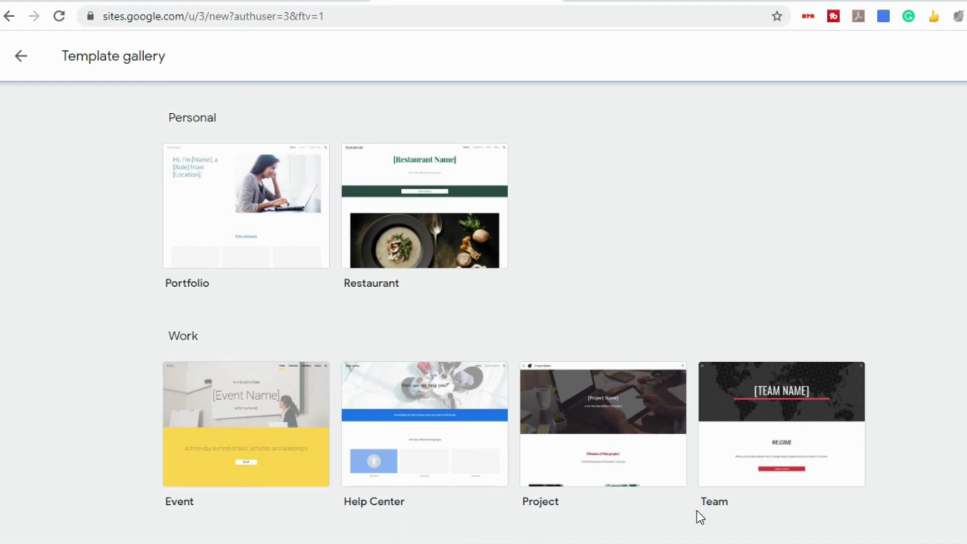
{"action": "scroll", "coordinate": [817, 367], "scroll_direction": "up", "scroll_amount": 4}
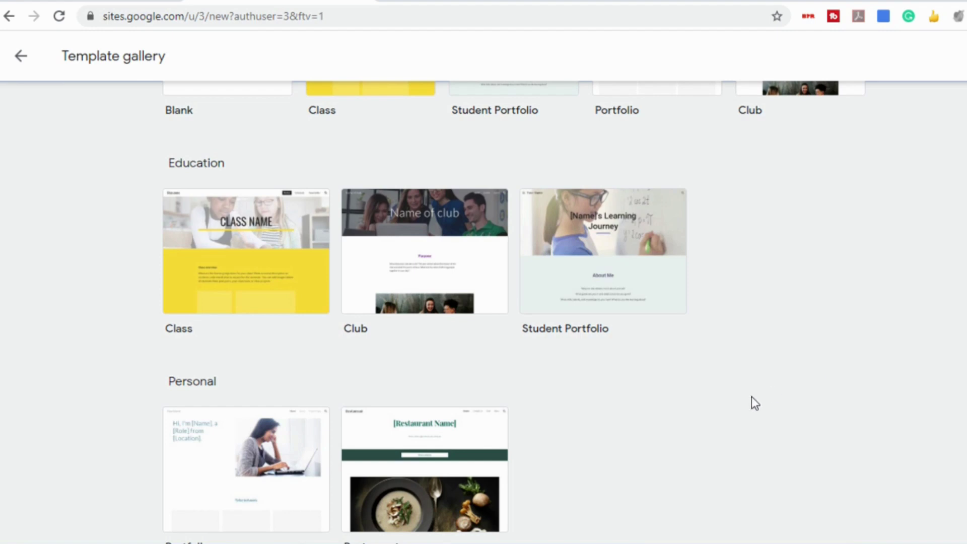
{"action": "left_click", "coordinate": [250, 255]}
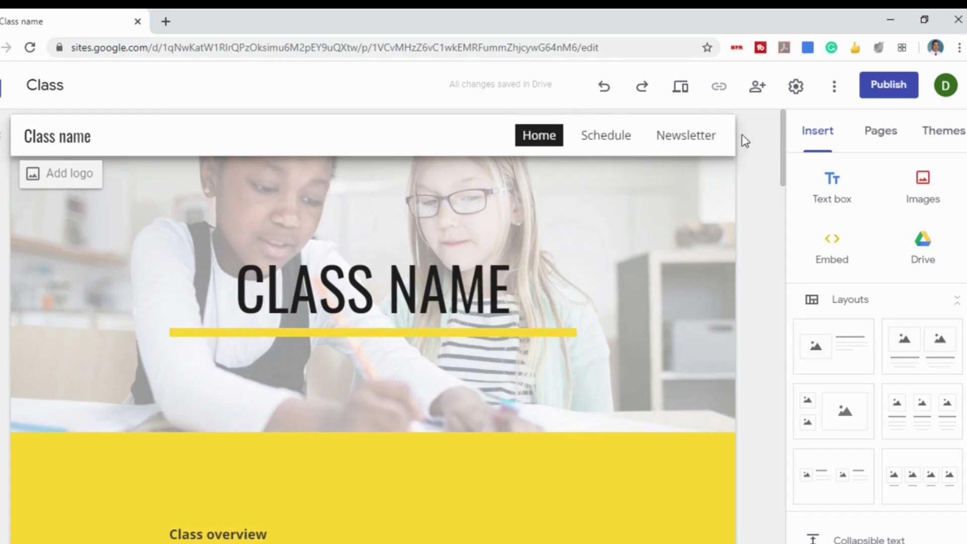
- Replace the CLASS NAME title in the page header with the teacher's title and surname
{"action": "scroll", "coordinate": [781, 128], "scroll_direction": "down", "scroll_amount": 2}
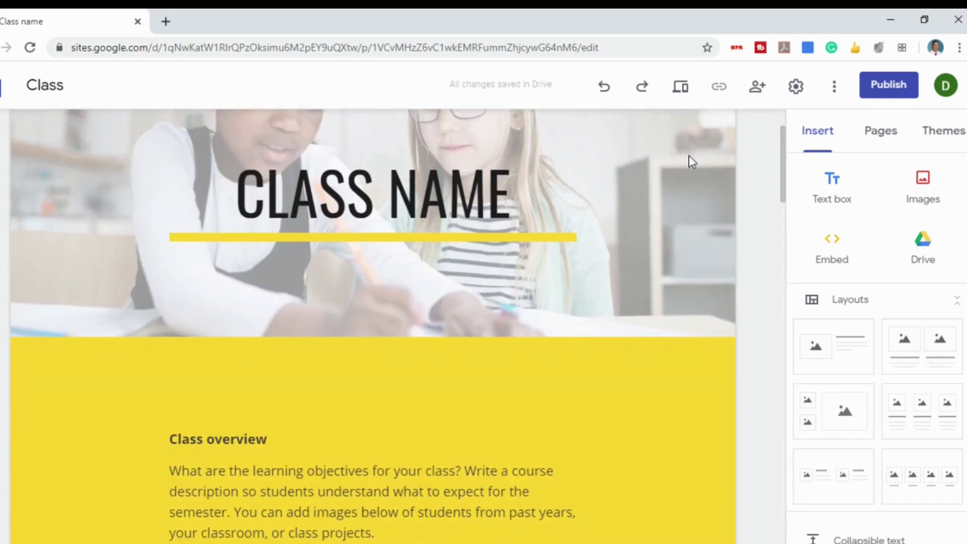
{"action": "triple_click", "coordinate": [366, 187]}
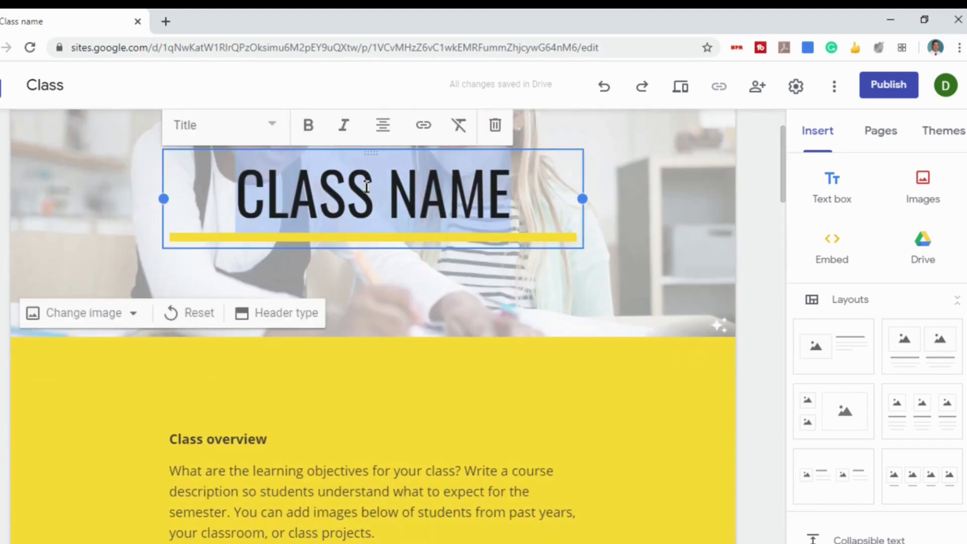
{"action": "type", "text": "MR. SPADA"}
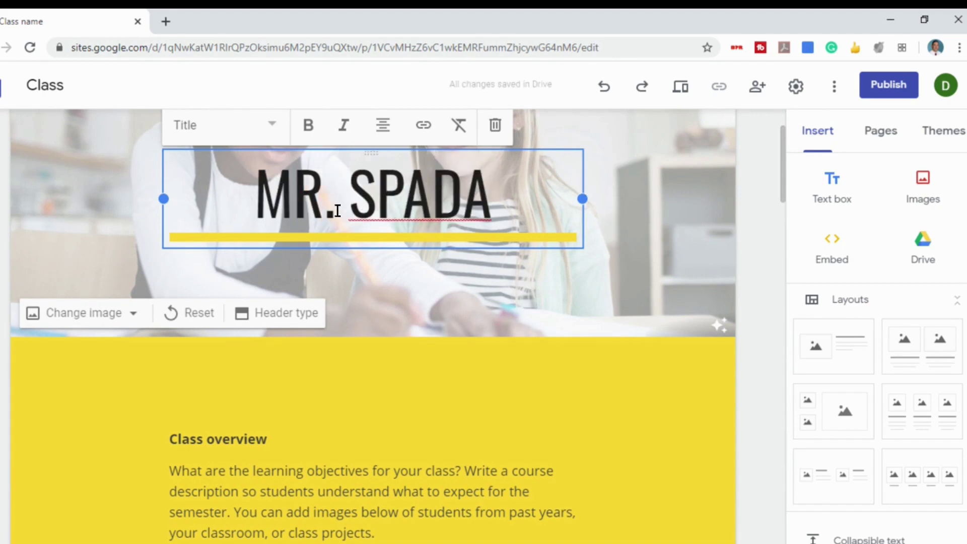
- Format the teacher's name in the page header as bold and italic
{"action": "left_click", "coordinate": [346, 198]}
{"action": "left_click", "coordinate": [268, 189]}
{"action": "left_click", "coordinate": [378, 188]}
{"action": "scroll", "coordinate": [575, 255], "scroll_direction": "up", "scroll_amount": 2}
{"action": "left_click_drag", "start_coordinate": [513, 270], "coordinate": [275, 278]}
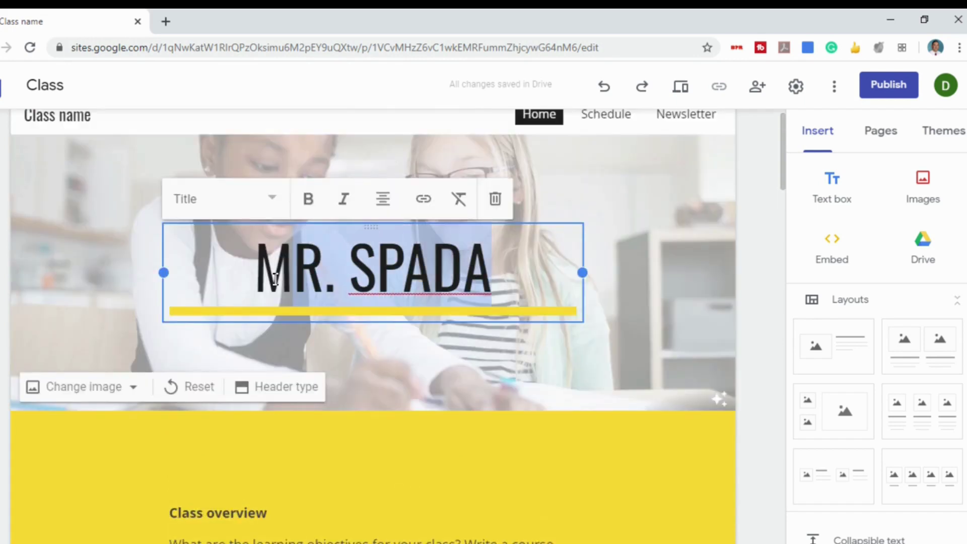
{"action": "left_click", "coordinate": [272, 204]}
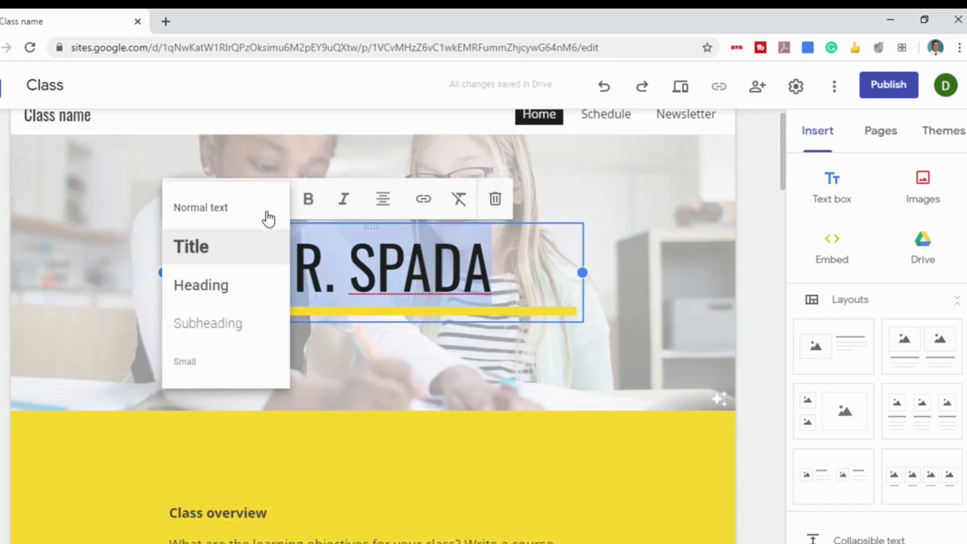
{"action": "left_click", "coordinate": [308, 200]}
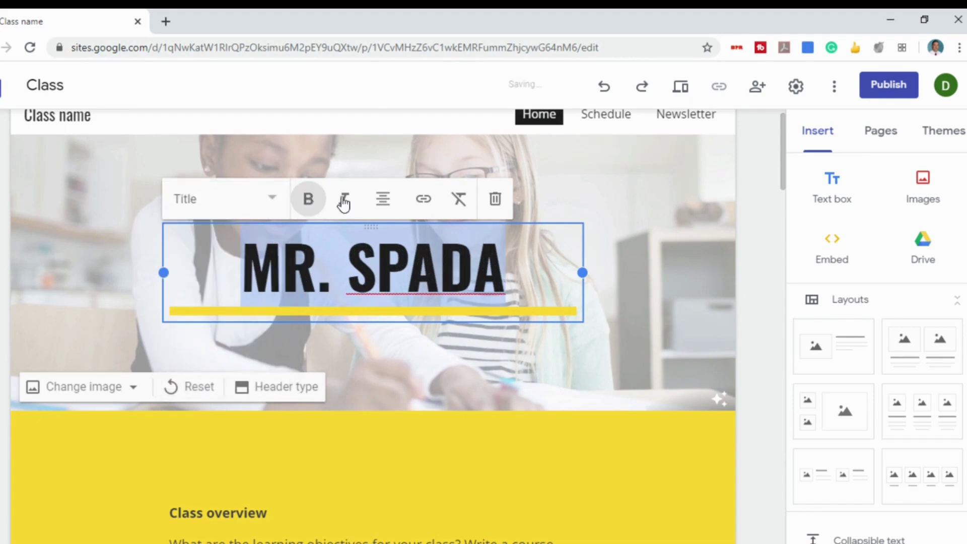
{"action": "left_click", "coordinate": [344, 200]}
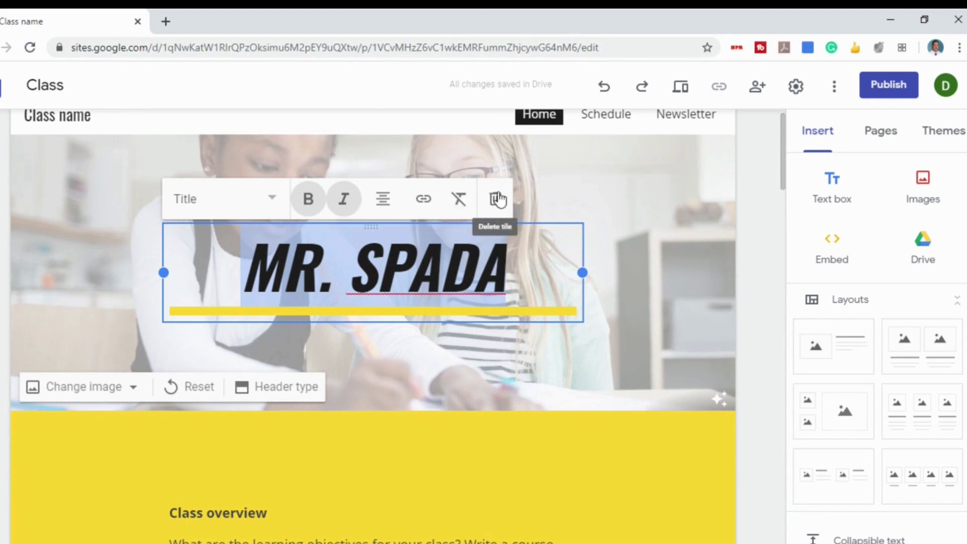
{"action": "left_click", "coordinate": [703, 266]}
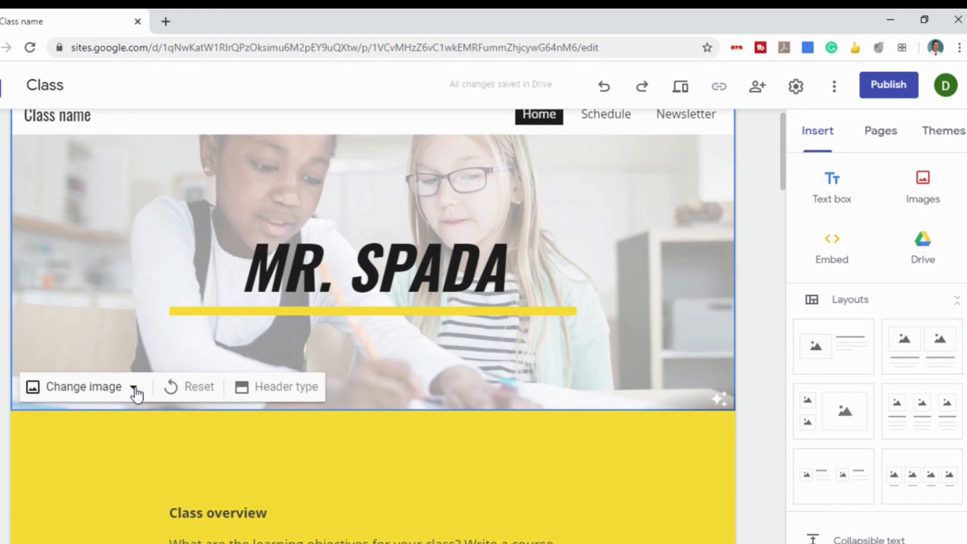
- Look through the home page's template sections, from Class overview and About me to the School forms links
{"action": "left_click_drag", "start_coordinate": [784, 153], "coordinate": [797, 218]}
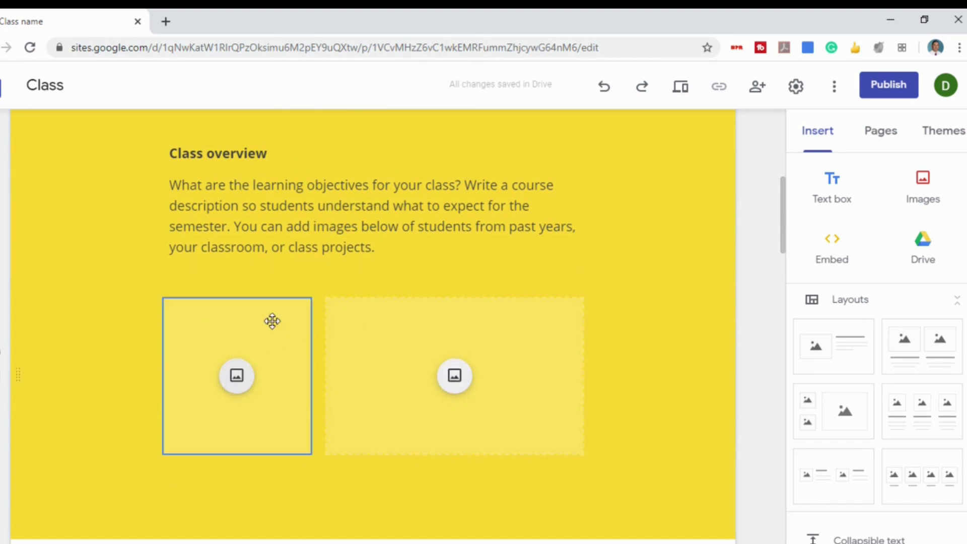
{"action": "left_click_drag", "start_coordinate": [783, 180], "coordinate": [815, 395]}
{"action": "scroll", "coordinate": [613, 272], "scroll_direction": "up", "scroll_amount": 1}
{"action": "left_click", "coordinate": [377, 237]}
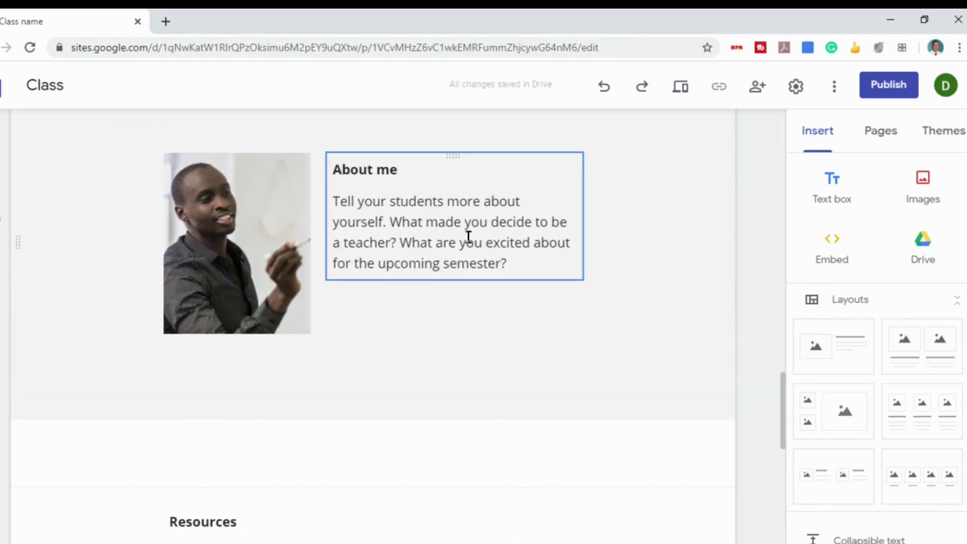
{"action": "left_click_drag", "start_coordinate": [788, 393], "coordinate": [800, 479]}
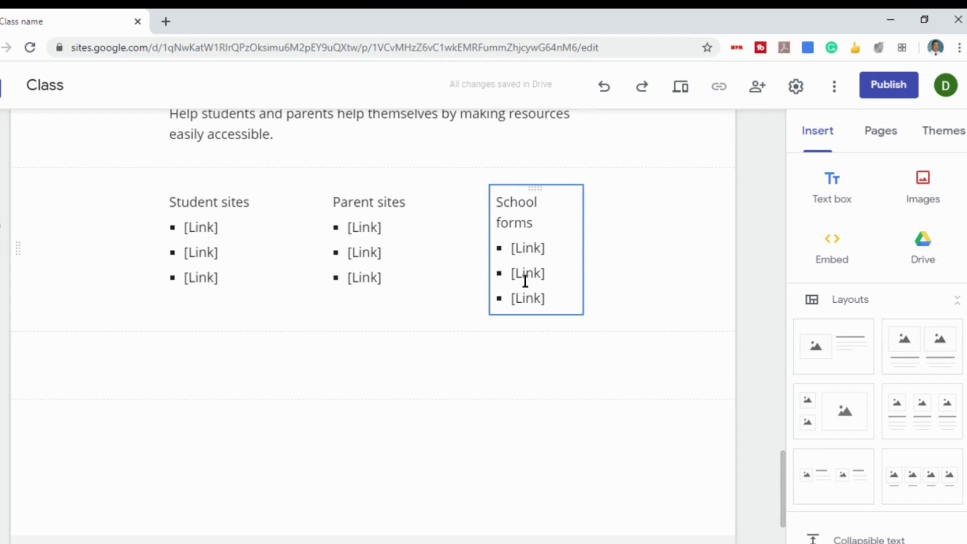
{"action": "left_click", "coordinate": [528, 247]}
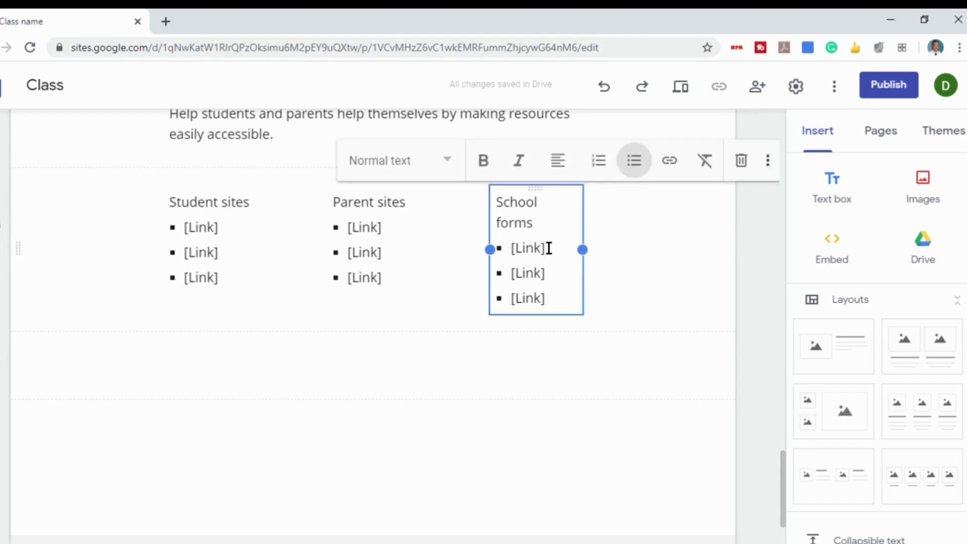
{"action": "left_click_drag", "start_coordinate": [549, 248], "coordinate": [516, 252]}
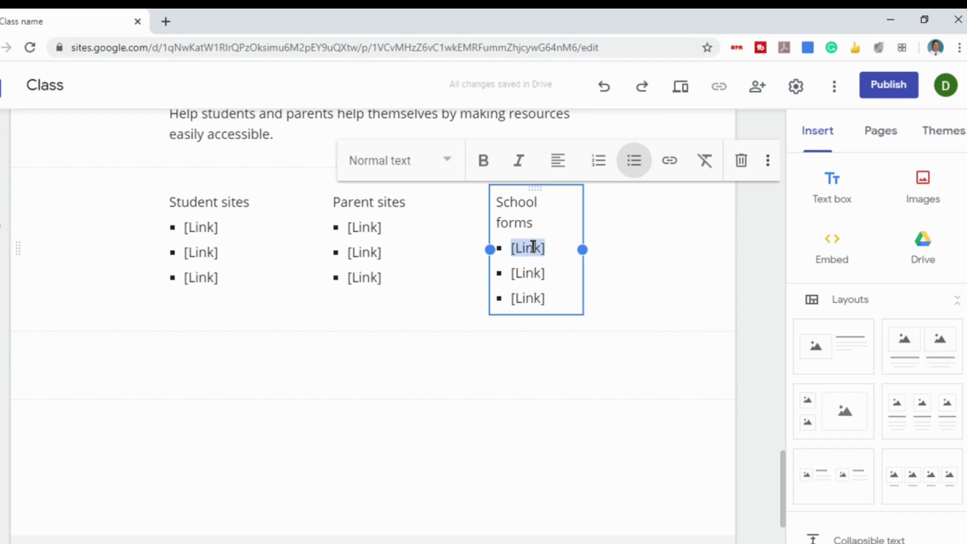
{"action": "left_click", "coordinate": [665, 278]}
- Set the background of the empty section below the resource links to Emphasis 2
{"action": "scroll", "coordinate": [421, 350], "scroll_direction": "down", "scroll_amount": 2}
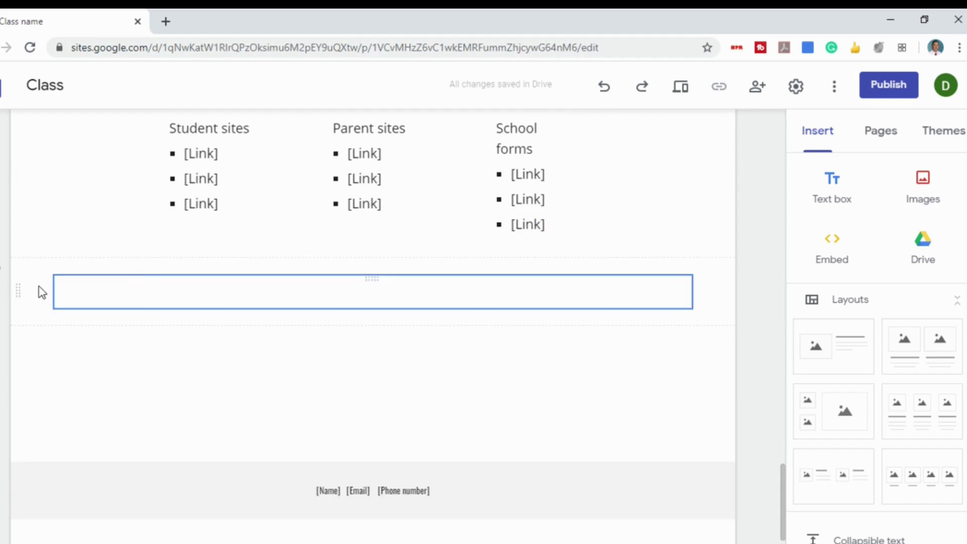
{"action": "left_click", "coordinate": [149, 291]}
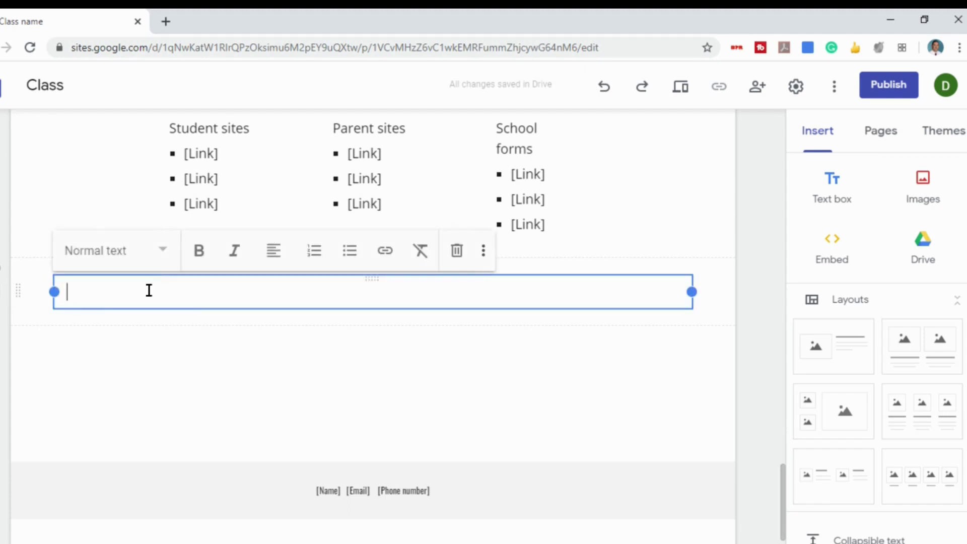
{"action": "left_click", "coordinate": [1, 276]}
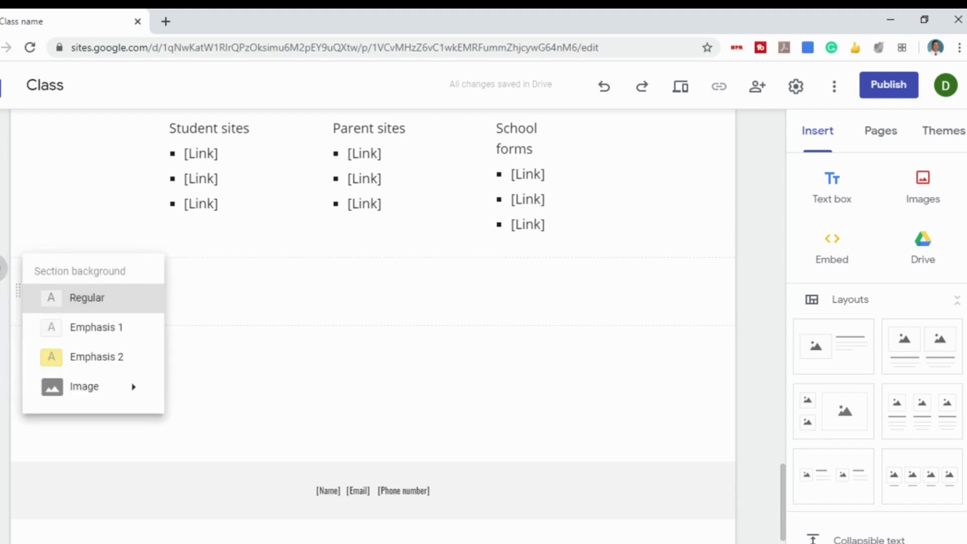
{"action": "left_click", "coordinate": [105, 361]}
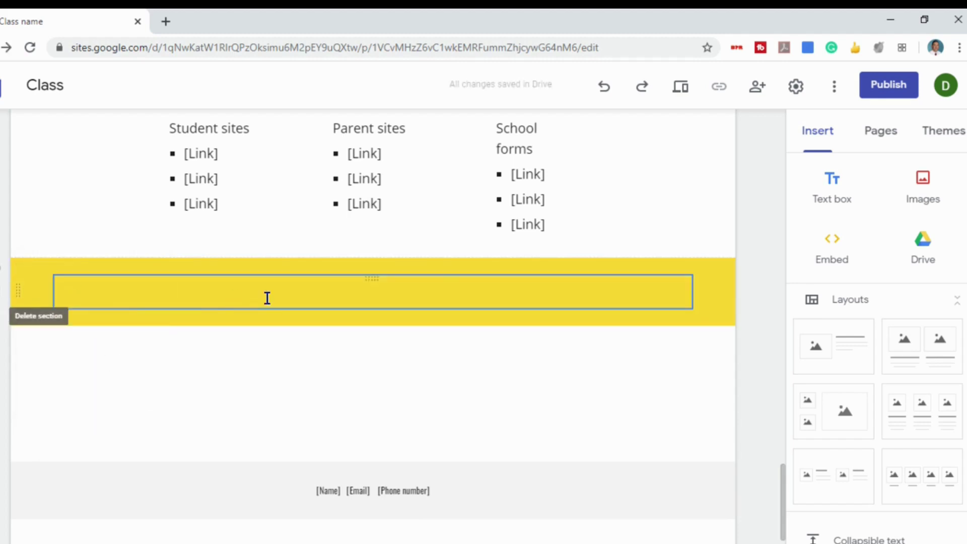
- Look through the content types that can be inserted into the page, from layouts and collapsible text to charts
{"action": "left_click", "coordinate": [347, 292]}
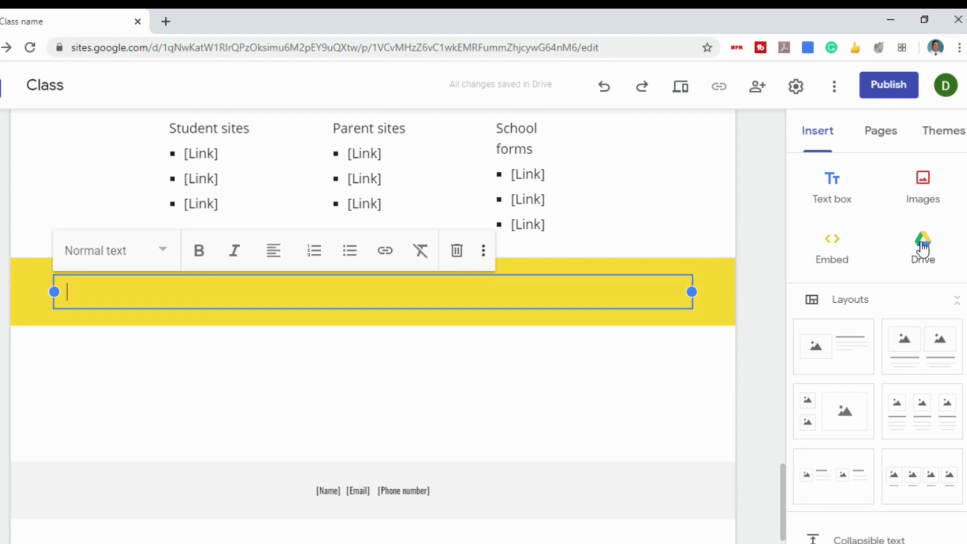
{"action": "scroll", "coordinate": [894, 315], "scroll_direction": "down", "scroll_amount": 3}
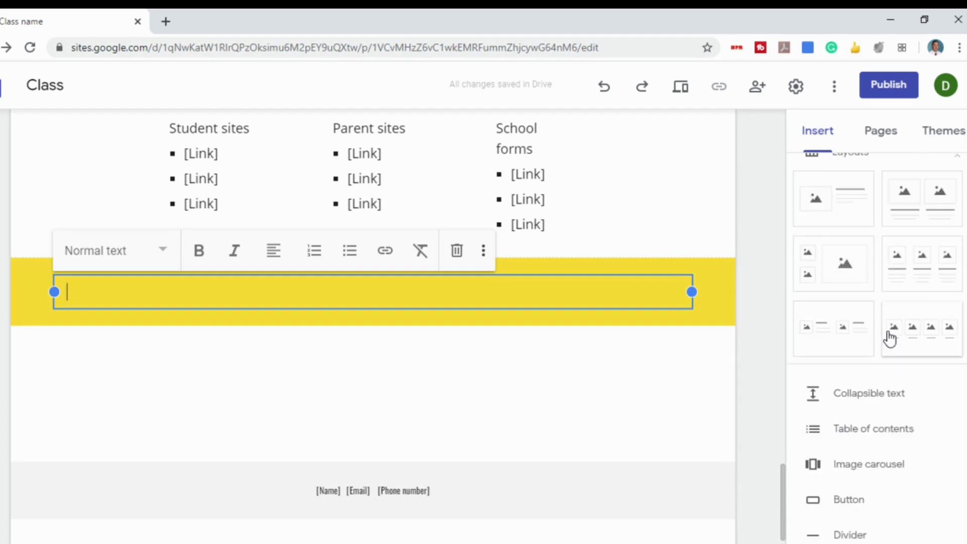
{"action": "scroll", "coordinate": [914, 281], "scroll_direction": "down", "scroll_amount": 3}
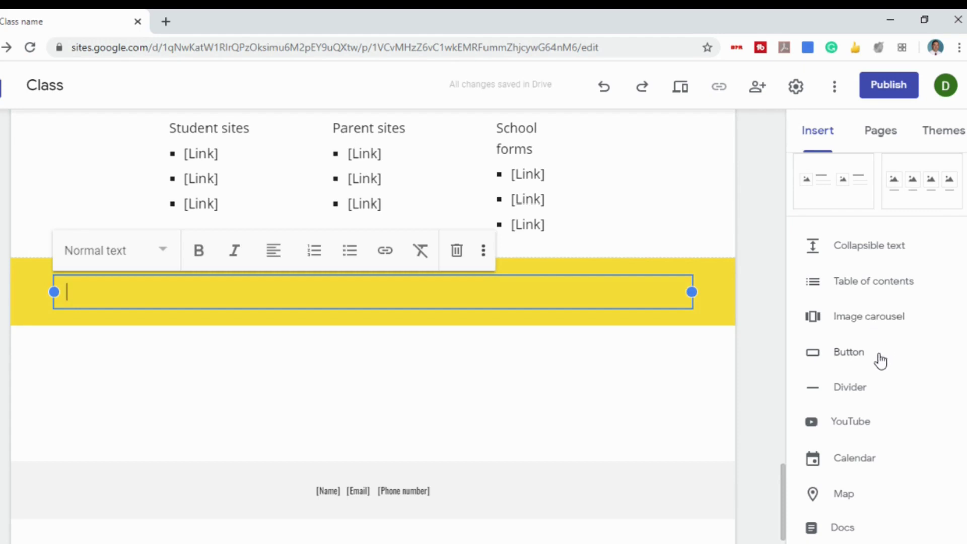
{"action": "scroll", "coordinate": [901, 390], "scroll_direction": "down", "scroll_amount": 2}
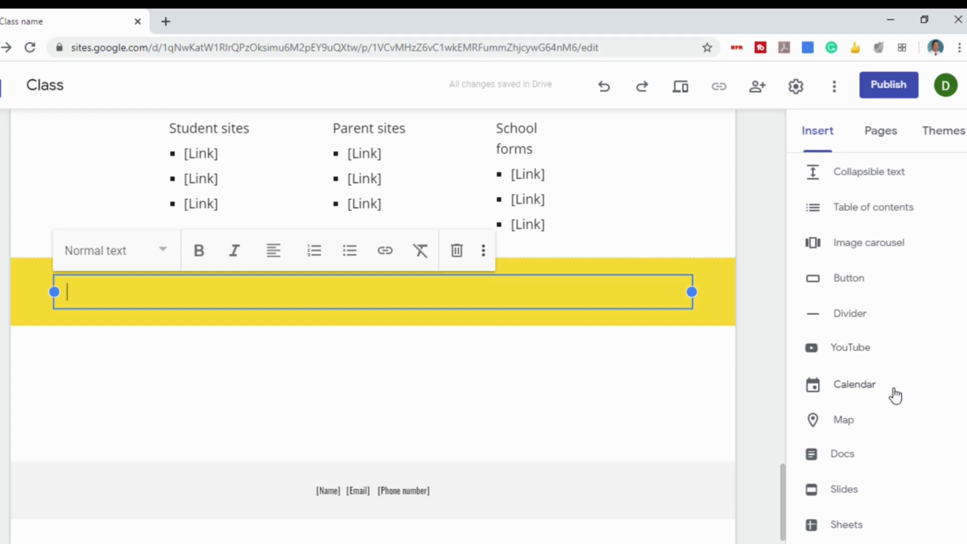
{"action": "scroll", "coordinate": [902, 395], "scroll_direction": "down", "scroll_amount": 1}
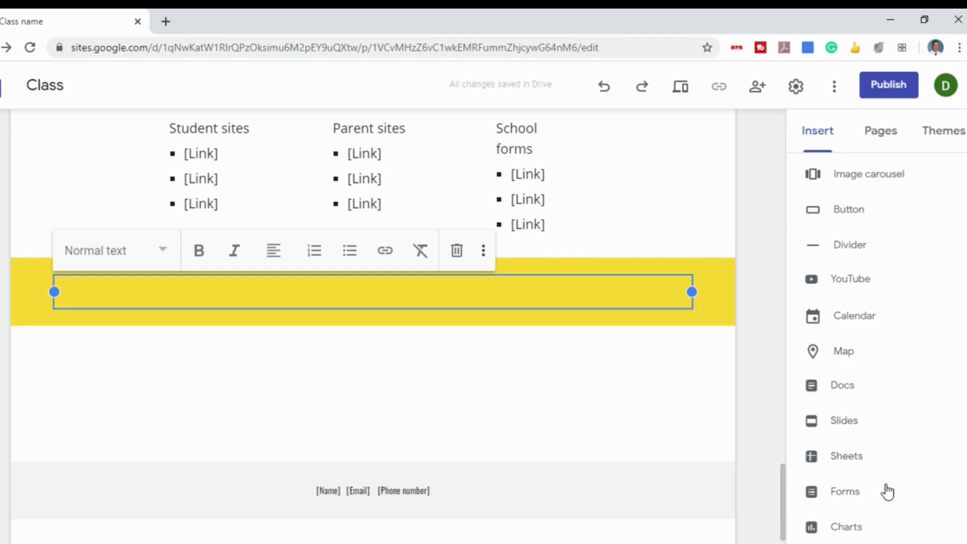
{"action": "scroll", "coordinate": [615, 339], "scroll_direction": "down", "scroll_amount": 1}
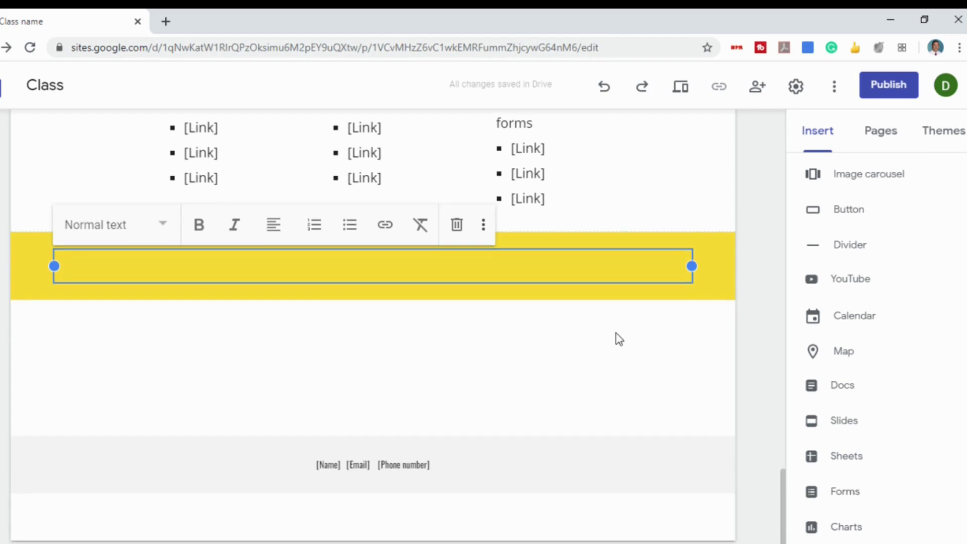
{"action": "left_click", "coordinate": [435, 360]}
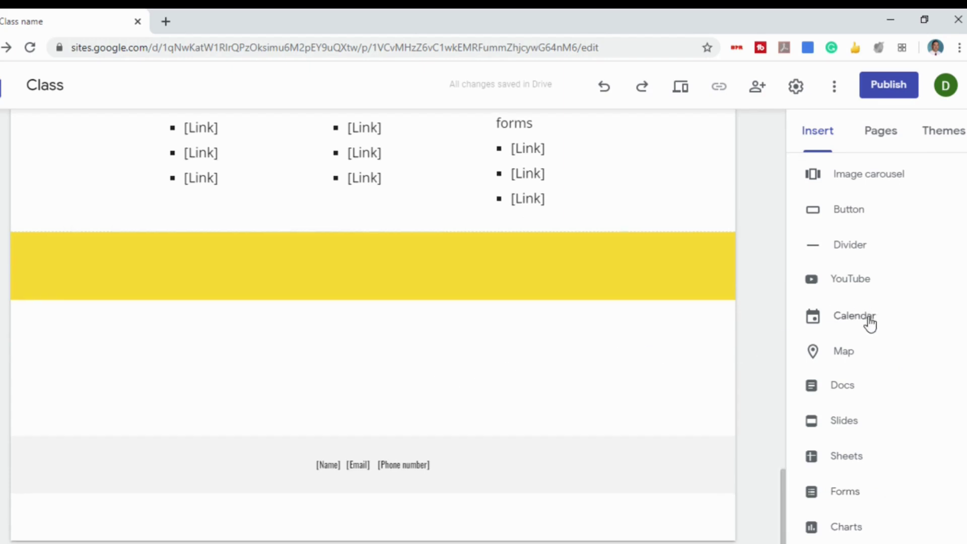
{"action": "scroll", "coordinate": [870, 324], "scroll_direction": "up", "scroll_amount": 4}
{"action": "scroll", "coordinate": [867, 333], "scroll_direction": "up", "scroll_amount": 4}
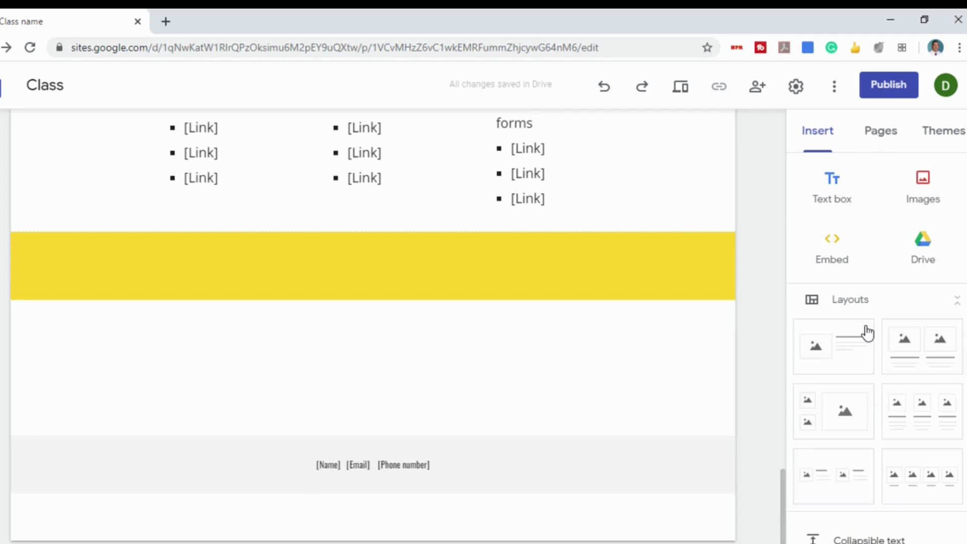
- Insert the 1a.mov video from My Drive below the yellow section of the page
{"action": "left_click", "coordinate": [921, 252]}
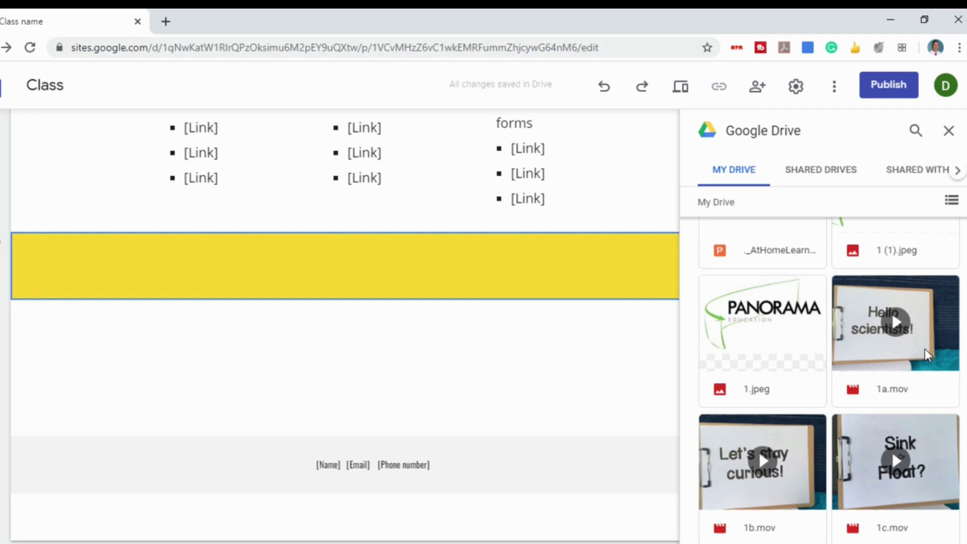
{"action": "double_click", "coordinate": [925, 348]}
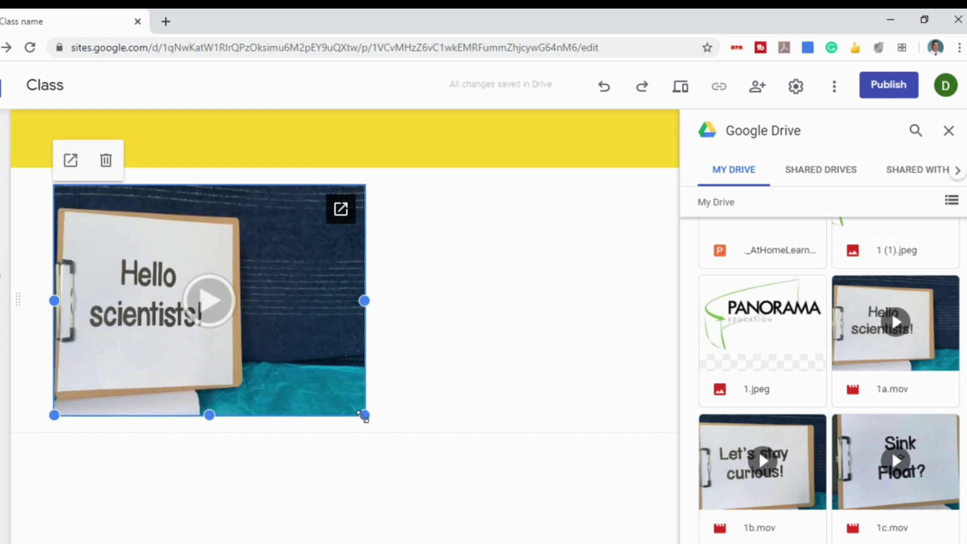
- Shrink the 1a.mov video to about a quarter of the content width and add the text "Science Project" beside it
{"action": "left_click_drag", "start_coordinate": [363, 416], "coordinate": [212, 303]}
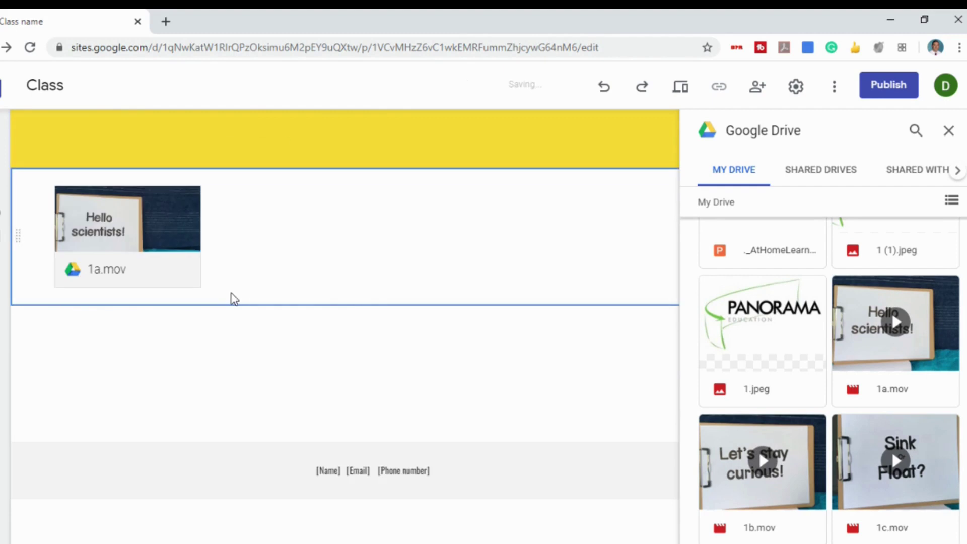
{"action": "double_click", "coordinate": [244, 234]}
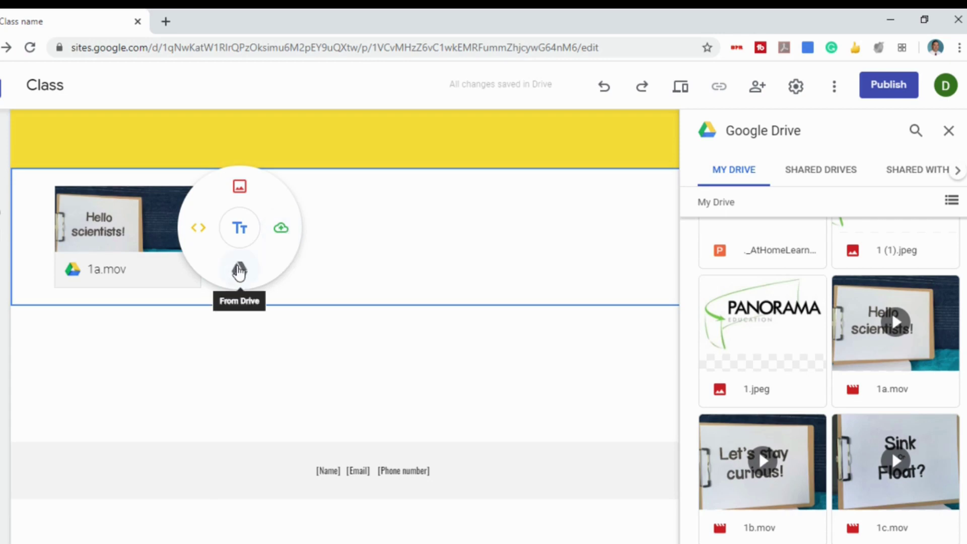
{"action": "left_click", "coordinate": [239, 231]}
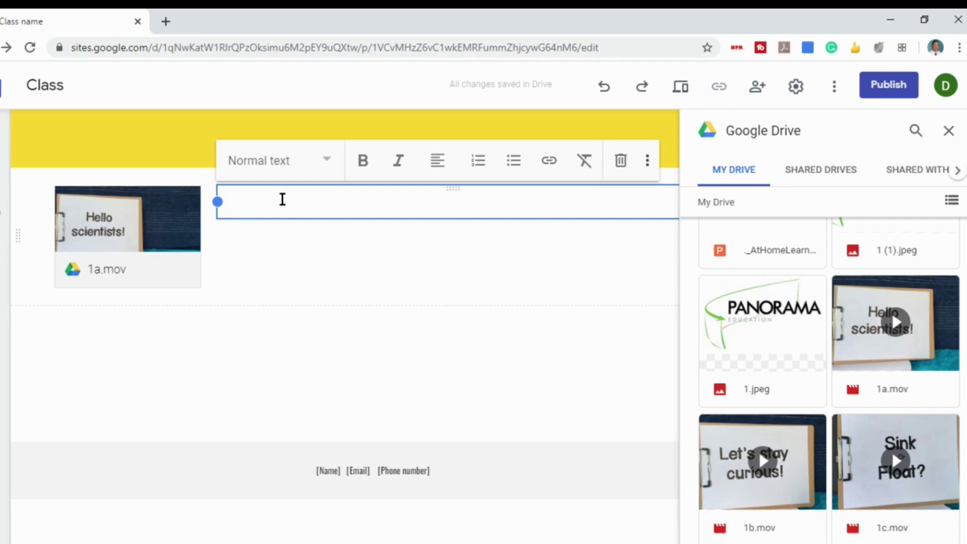
{"action": "type", "text": "Science Proj"}
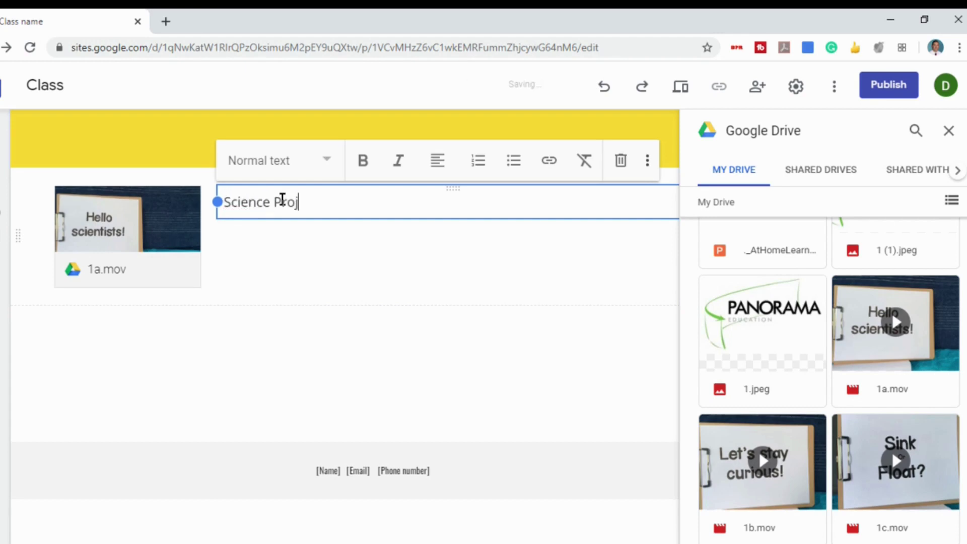
{"action": "type", "text": "ect"}
{"action": "left_click", "coordinate": [682, 290]}
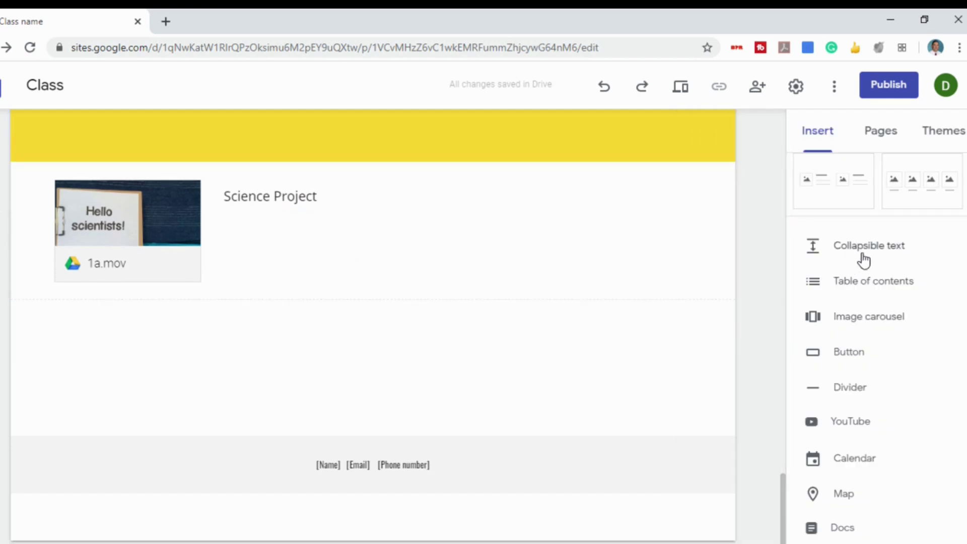
- Insert collapsible text below the video with the heading "Reasons to use New Google Sites" and the body text "Easy To Use"
{"action": "left_click", "coordinate": [894, 252]}
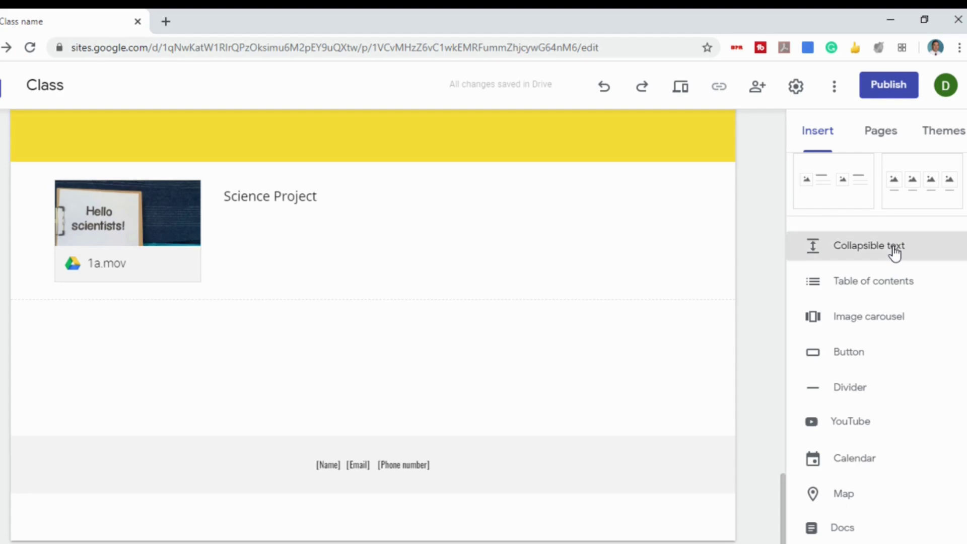
{"action": "left_click", "coordinate": [311, 218]}
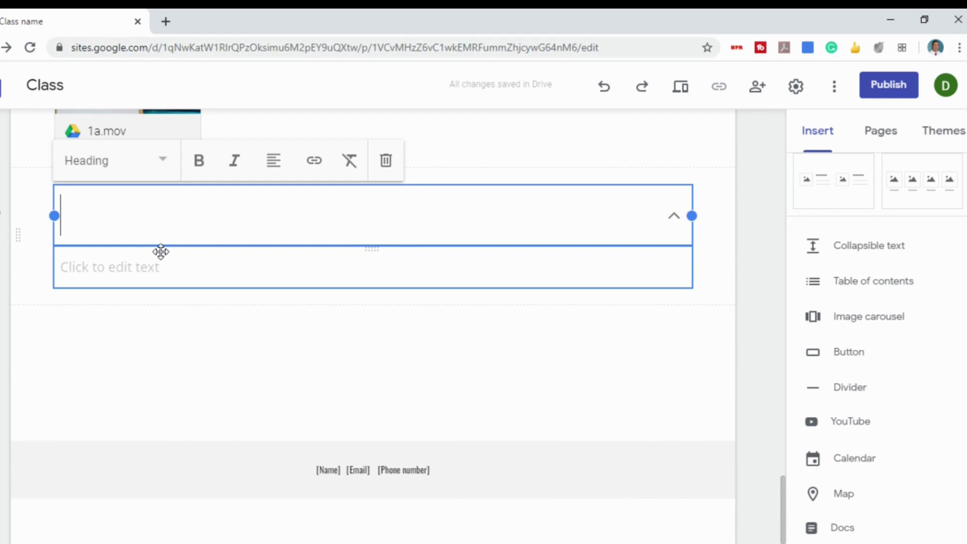
{"action": "left_click", "coordinate": [185, 266]}
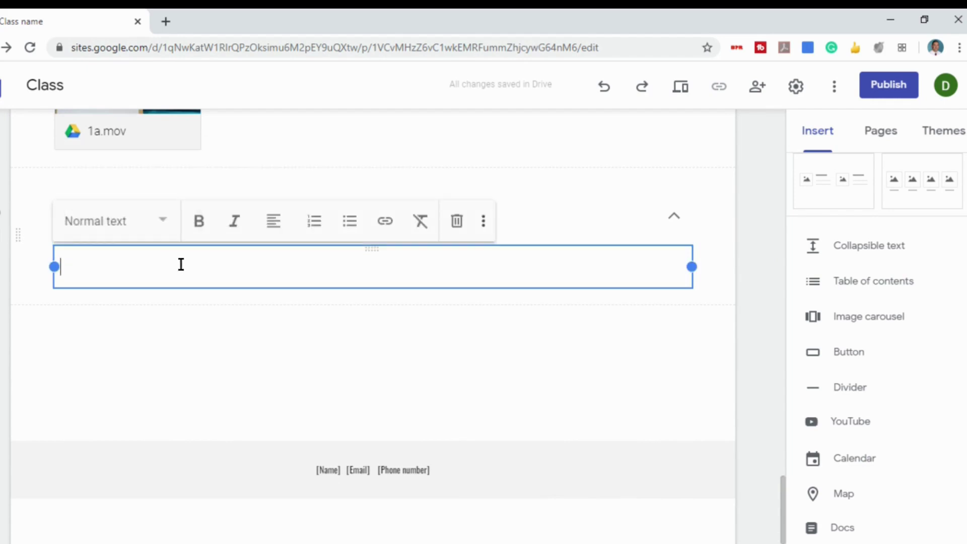
{"action": "left_click", "coordinate": [518, 209]}
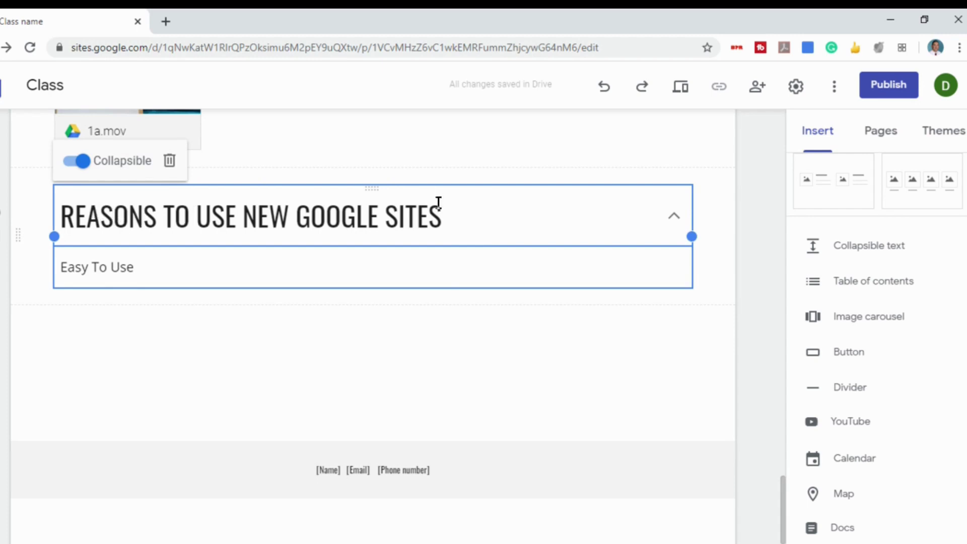
- Add the line "New Templates" under "Easy To Use" in the collapsible text and check how the section expands
{"action": "left_click", "coordinate": [147, 271]}
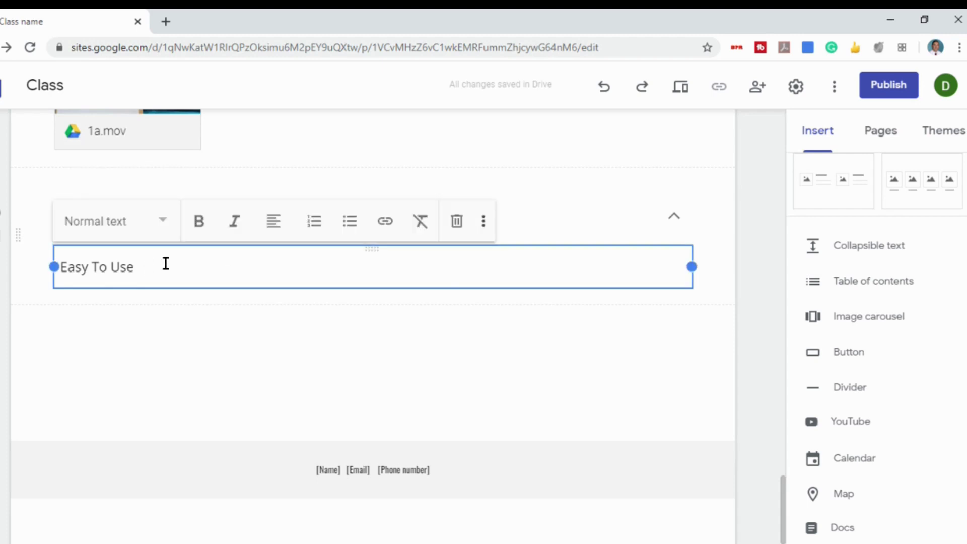
{"action": "key", "text": "Return"}
{"action": "type", "text": "New Te"}
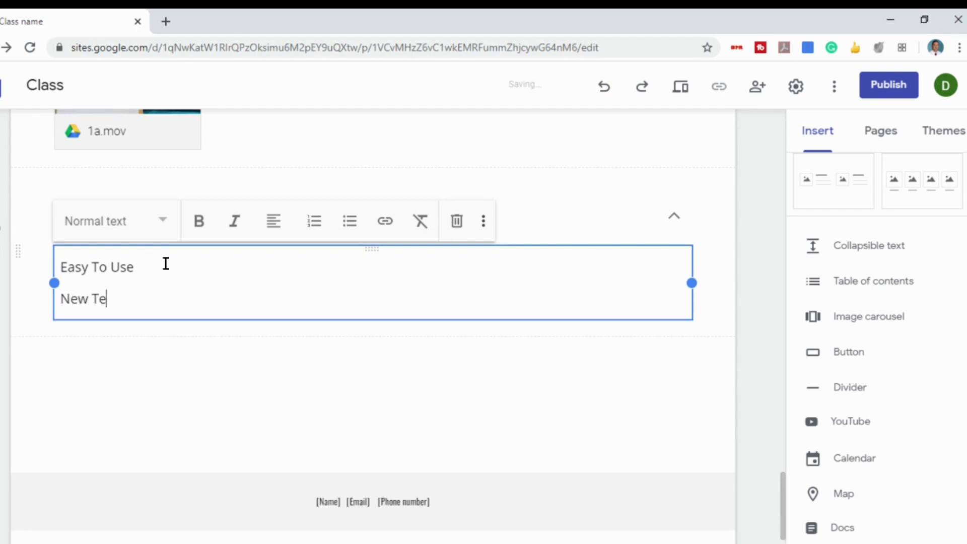
{"action": "type", "text": "mplates"}
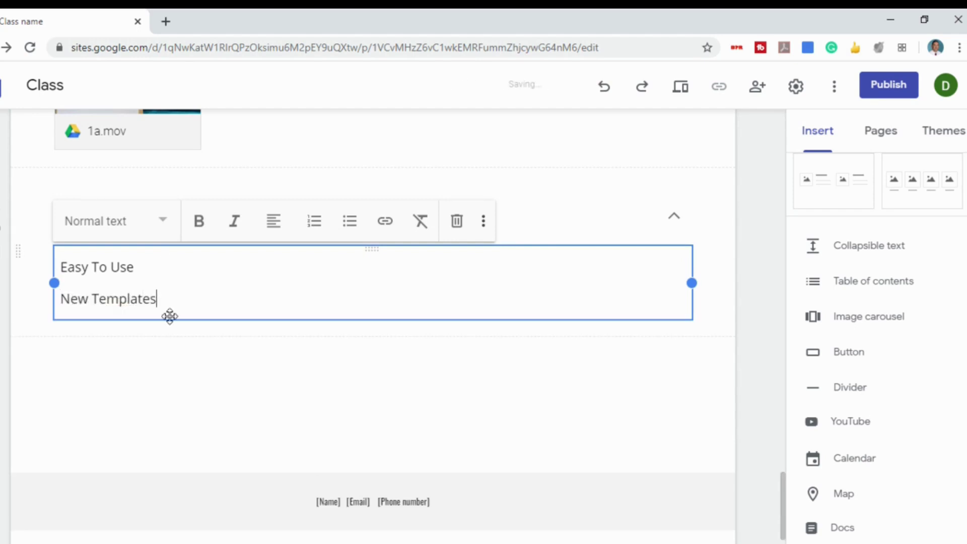
{"action": "left_click", "coordinate": [712, 320]}
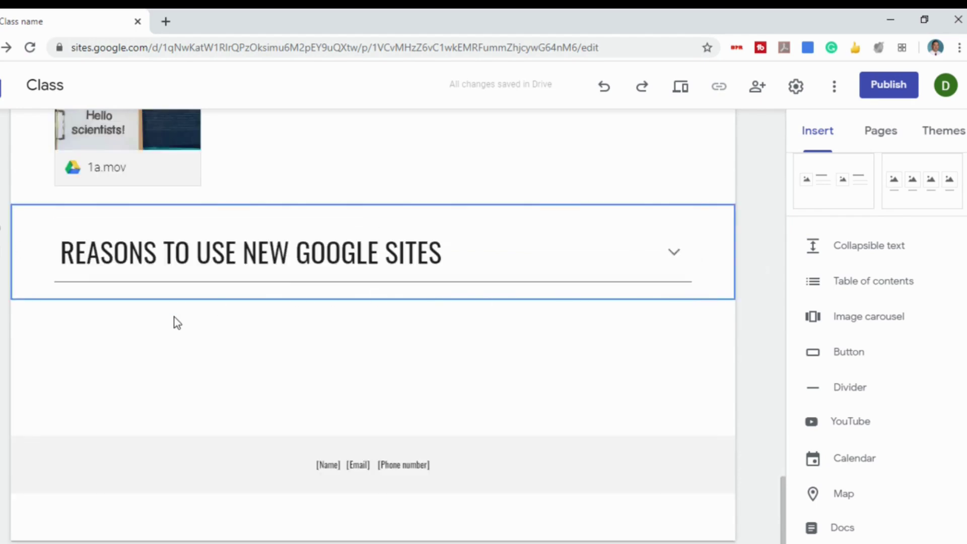
{"action": "left_click", "coordinate": [674, 257]}
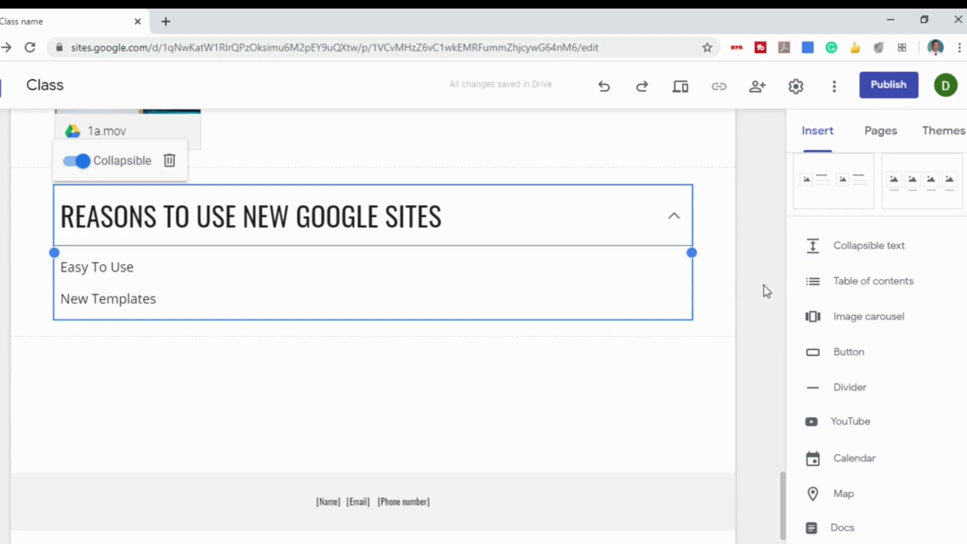
{"action": "left_click", "coordinate": [763, 301]}
- Insert an image carousel below the collapsible text with three uploaded images: the cat-head, cat-on-head and surprised-emoji portraits
{"action": "left_click", "coordinate": [859, 317]}
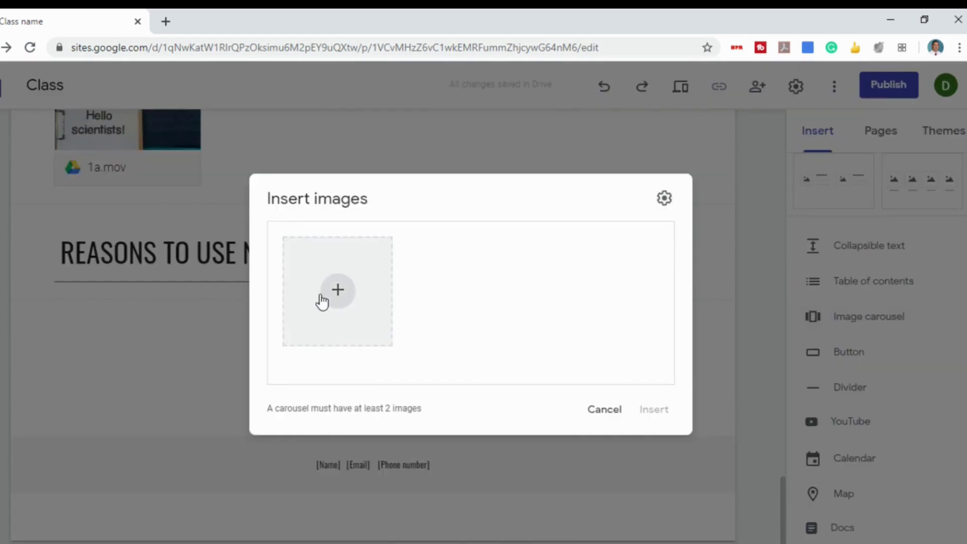
{"action": "left_click", "coordinate": [337, 291]}
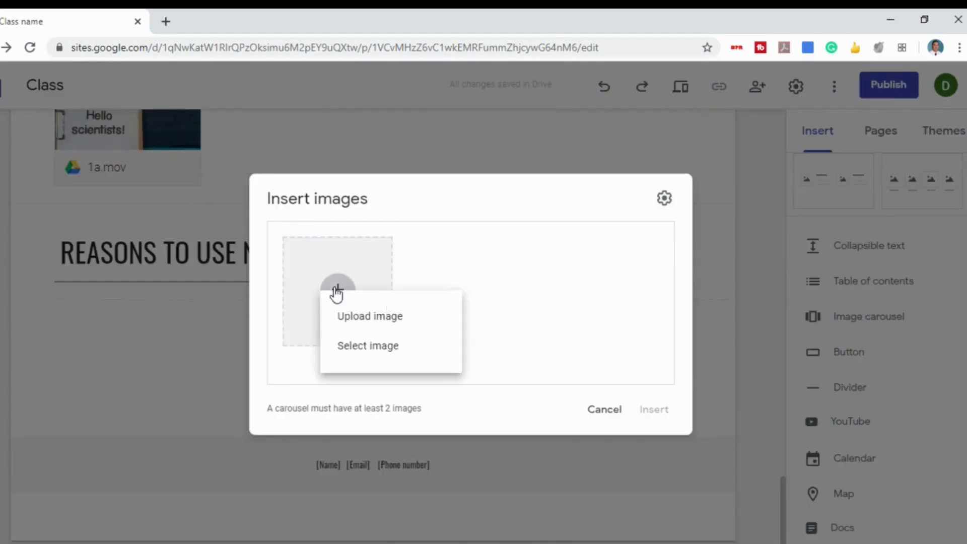
{"action": "left_click", "coordinate": [358, 318]}
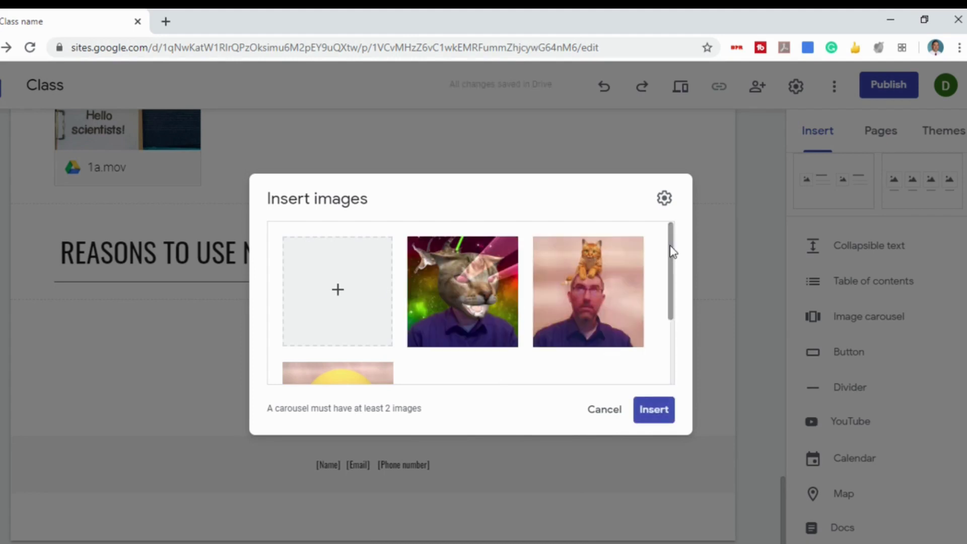
{"action": "scroll", "coordinate": [678, 272], "scroll_direction": "down", "scroll_amount": 2}
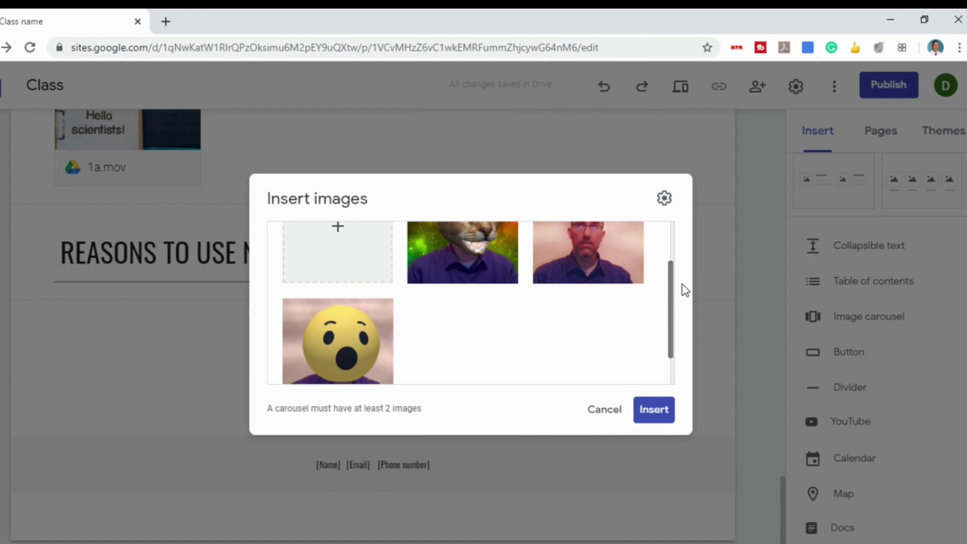
{"action": "scroll", "coordinate": [685, 291], "scroll_direction": "up", "scroll_amount": 1}
{"action": "scroll", "coordinate": [686, 284], "scroll_direction": "up", "scroll_amount": 2}
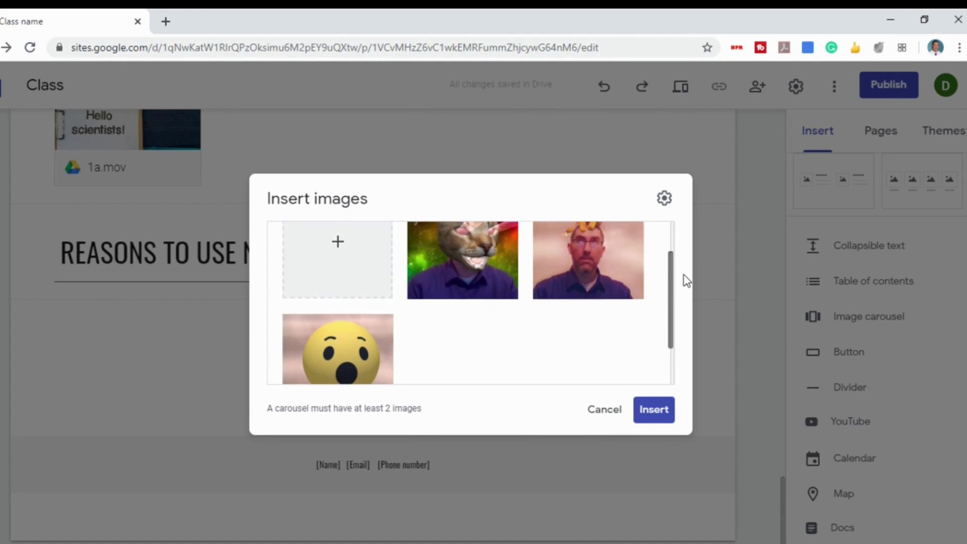
{"action": "scroll", "coordinate": [686, 279], "scroll_direction": "up", "scroll_amount": 1}
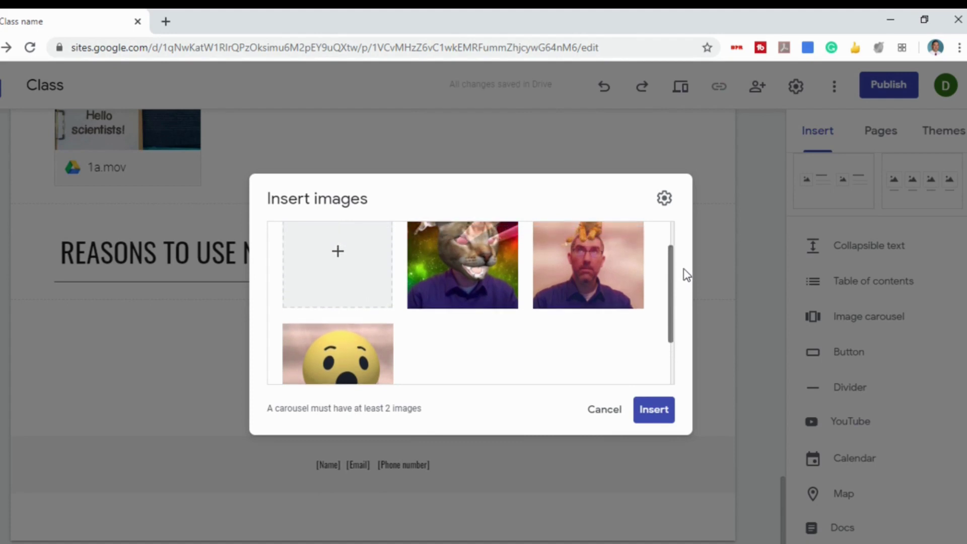
{"action": "scroll", "coordinate": [683, 267], "scroll_direction": "up", "scroll_amount": 3}
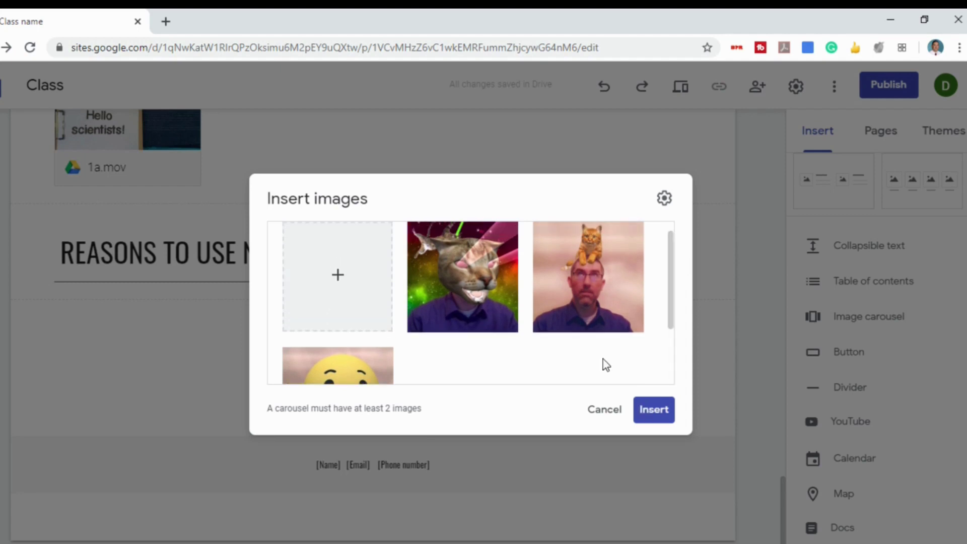
{"action": "left_click", "coordinate": [645, 412]}
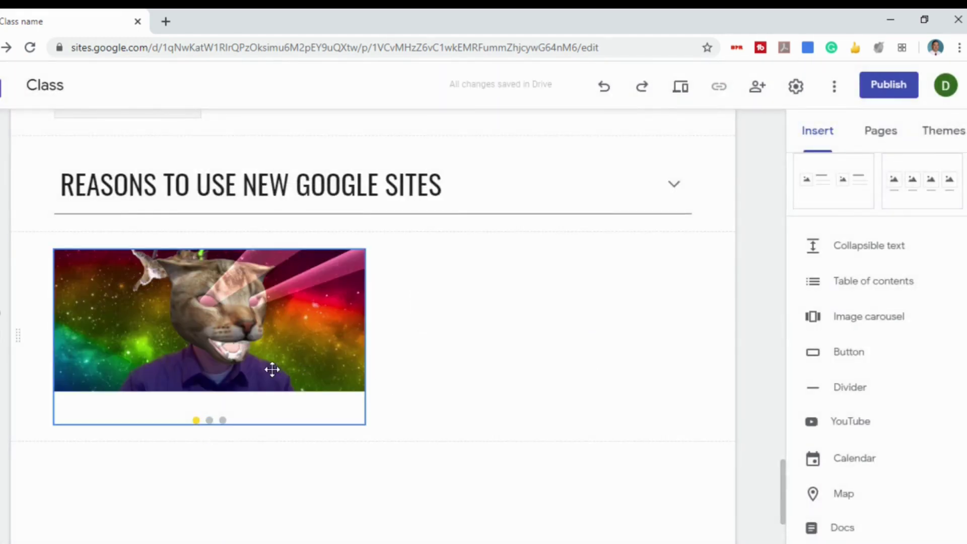
- Enlarge the image carousel to about two thirds of the content width
{"action": "left_click", "coordinate": [285, 383]}
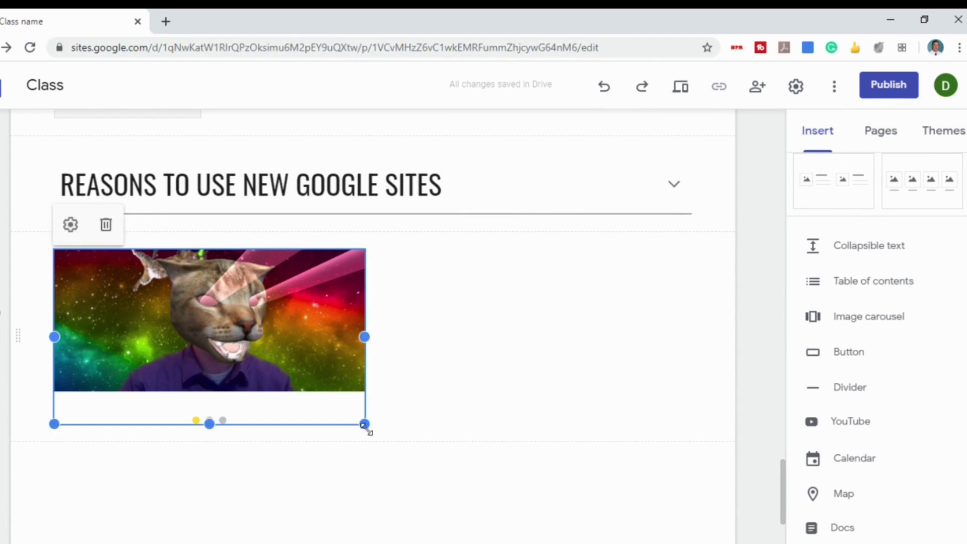
{"action": "left_click_drag", "start_coordinate": [364, 426], "coordinate": [494, 472]}
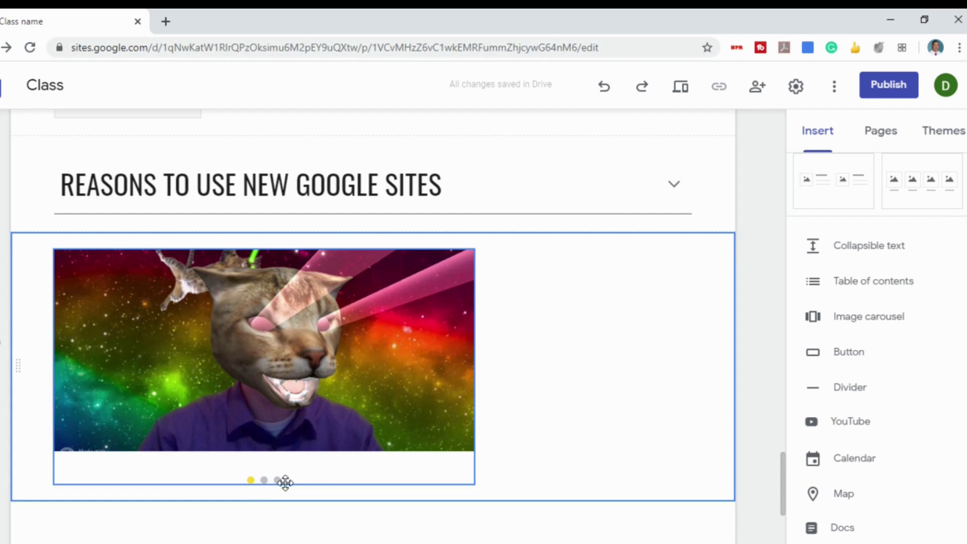
{"action": "right_click", "coordinate": [405, 382]}
{"action": "key", "text": "Escape"}
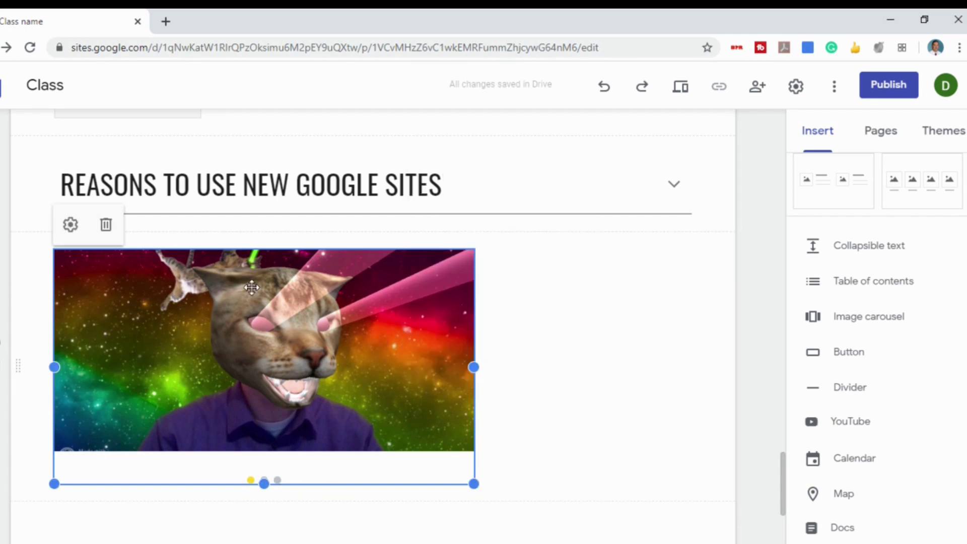
- Turn on Auto start in the image carousel's settings and open the choices for Transition speed
{"action": "left_click", "coordinate": [70, 225]}
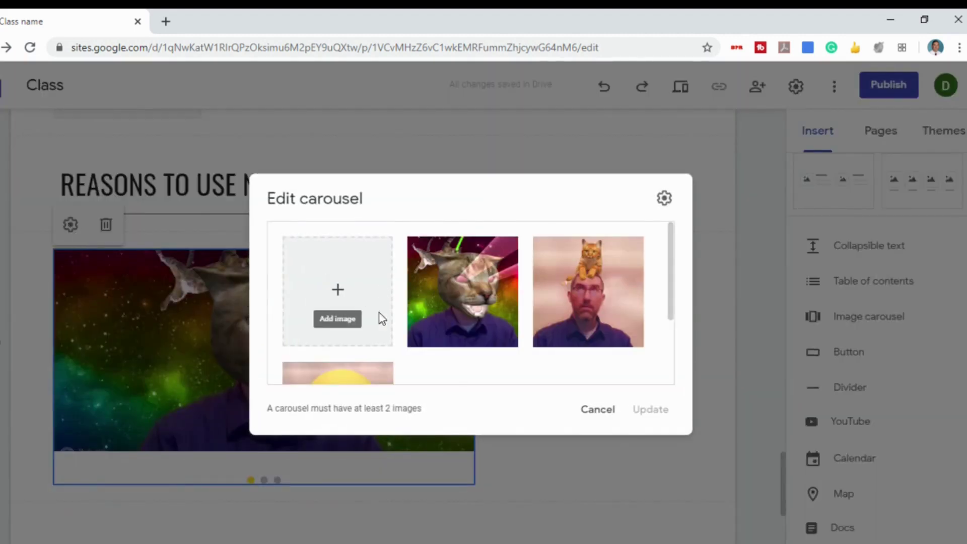
{"action": "mouse_move", "coordinate": [442, 284]}
{"action": "scroll", "coordinate": [400, 318], "scroll_direction": "down", "scroll_amount": 2}
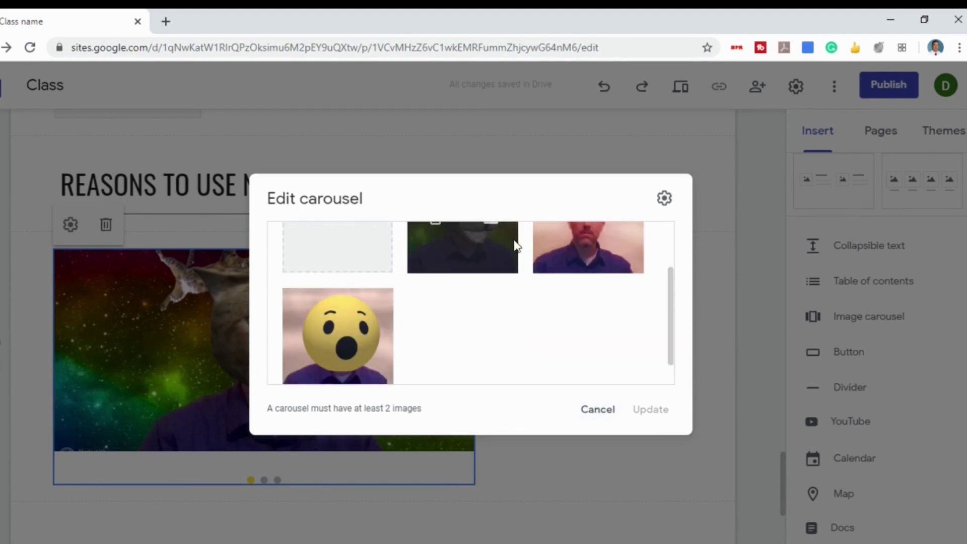
{"action": "left_click", "coordinate": [653, 201]}
{"action": "left_click", "coordinate": [286, 198]}
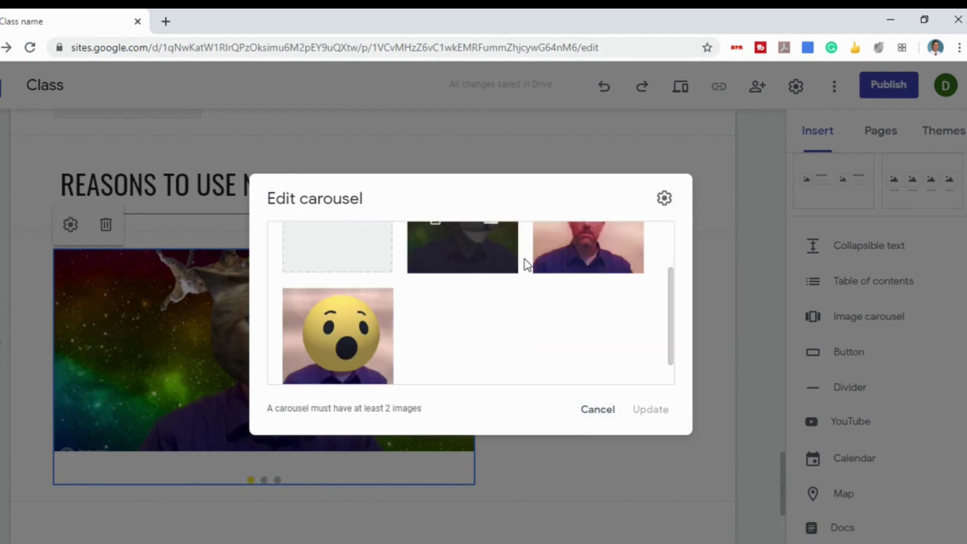
{"action": "left_click", "coordinate": [664, 204]}
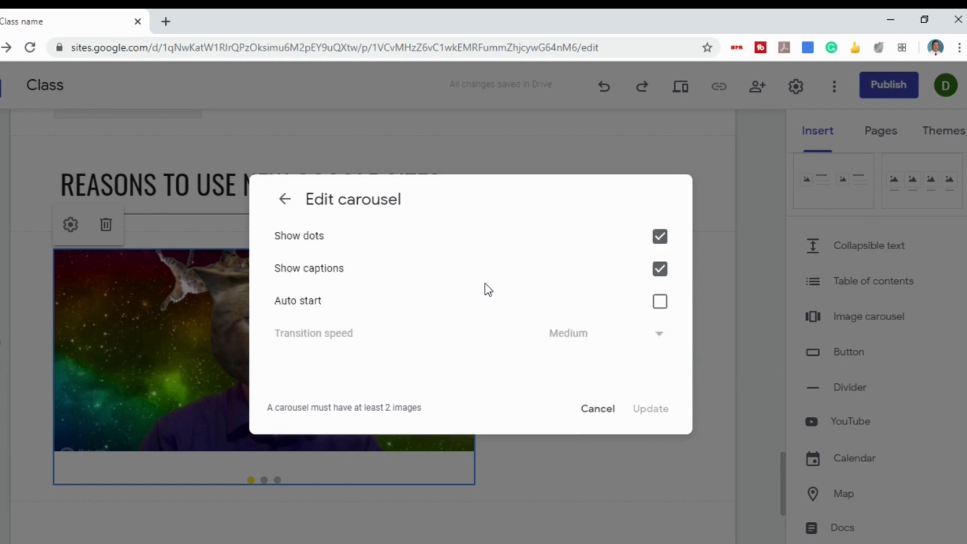
{"action": "left_click", "coordinate": [662, 307]}
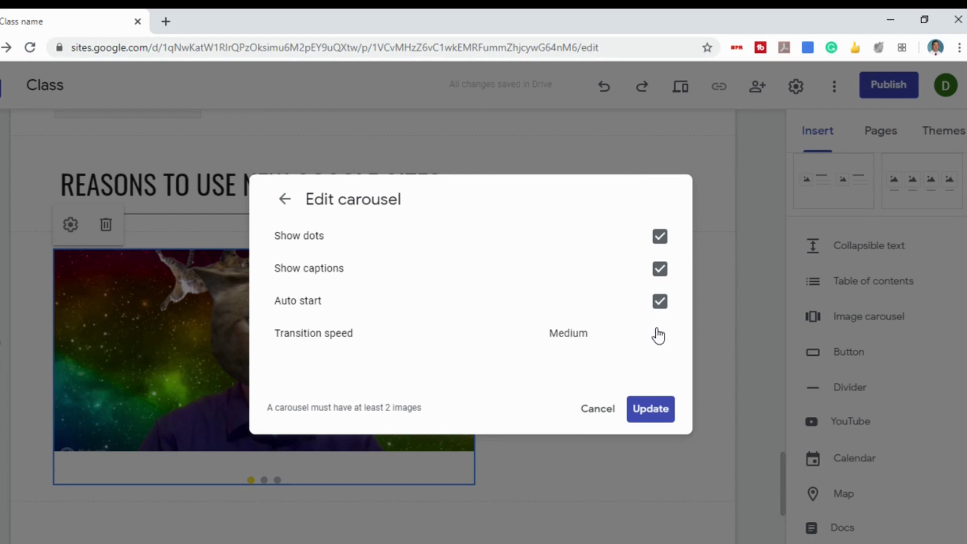
{"action": "left_click", "coordinate": [660, 345]}
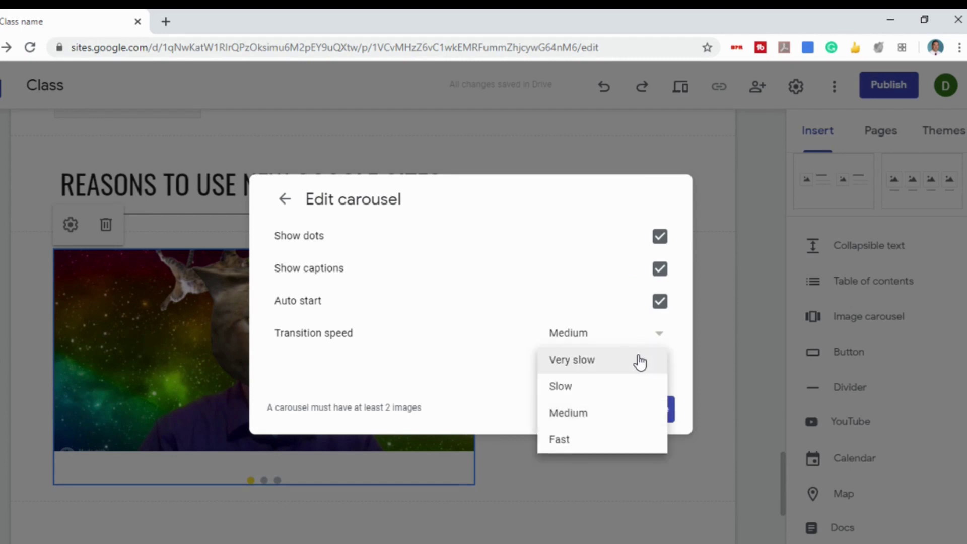
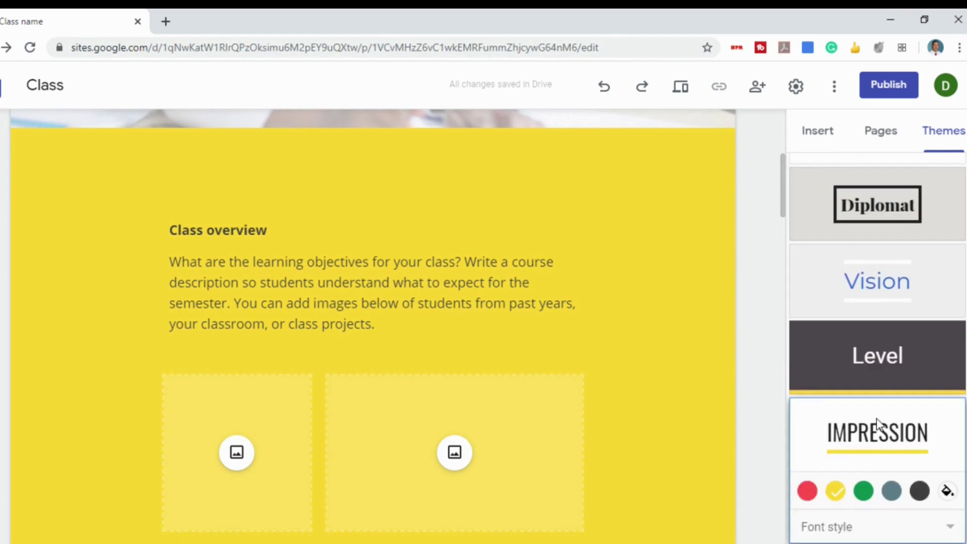
- Try the red and green colours of the Impression theme on the home page, and set the theme back to yellow
{"action": "left_click", "coordinate": [809, 492]}
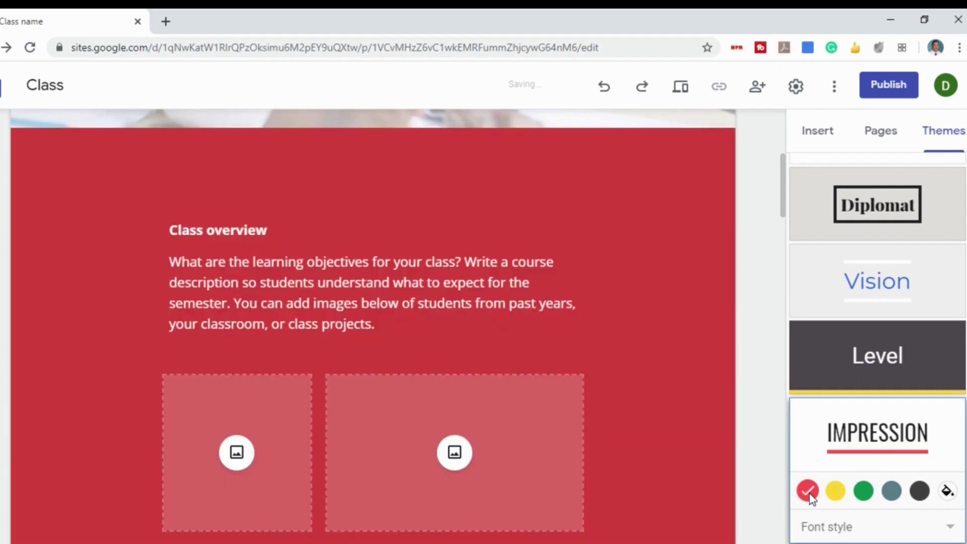
{"action": "left_click", "coordinate": [863, 491]}
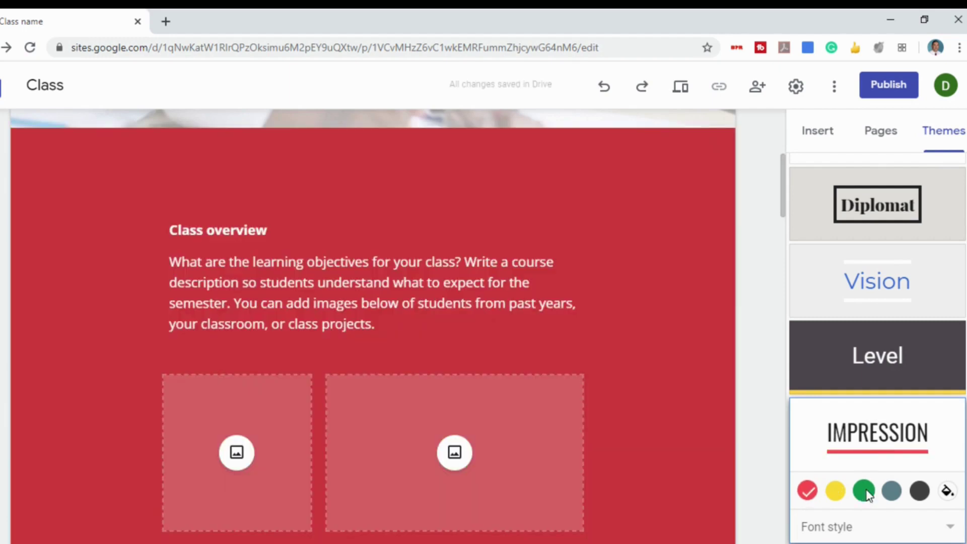
{"action": "left_click_drag", "start_coordinate": [781, 210], "coordinate": [879, 221]}
{"action": "left_click_drag", "start_coordinate": [784, 215], "coordinate": [789, 137]}
{"action": "left_click", "coordinate": [835, 491]}
- Set the Impression theme to a custom colour, trying a near-black red and a bright magenta before picking a dark purple
{"action": "left_click", "coordinate": [947, 490]}
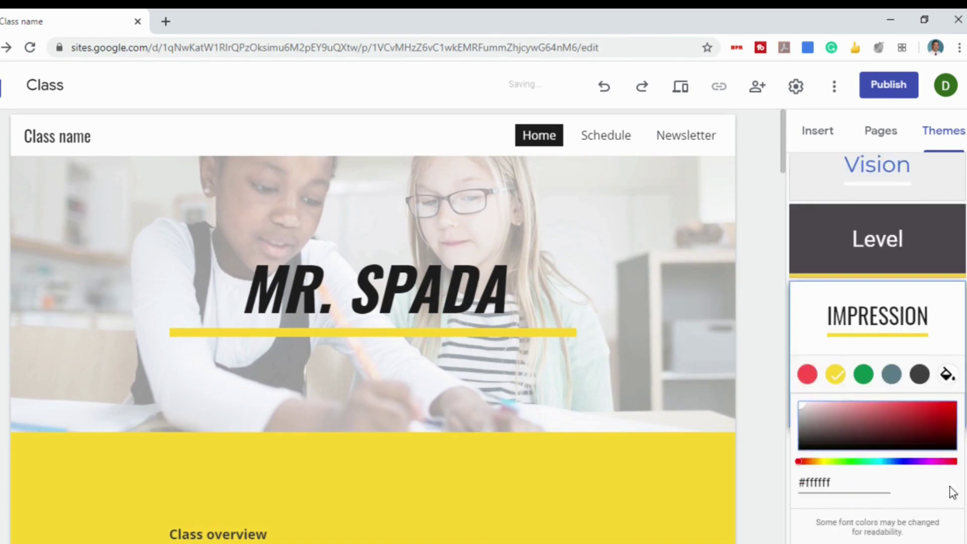
{"action": "left_click_drag", "start_coordinate": [856, 429], "coordinate": [957, 418]}
{"action": "left_click", "coordinate": [887, 443]}
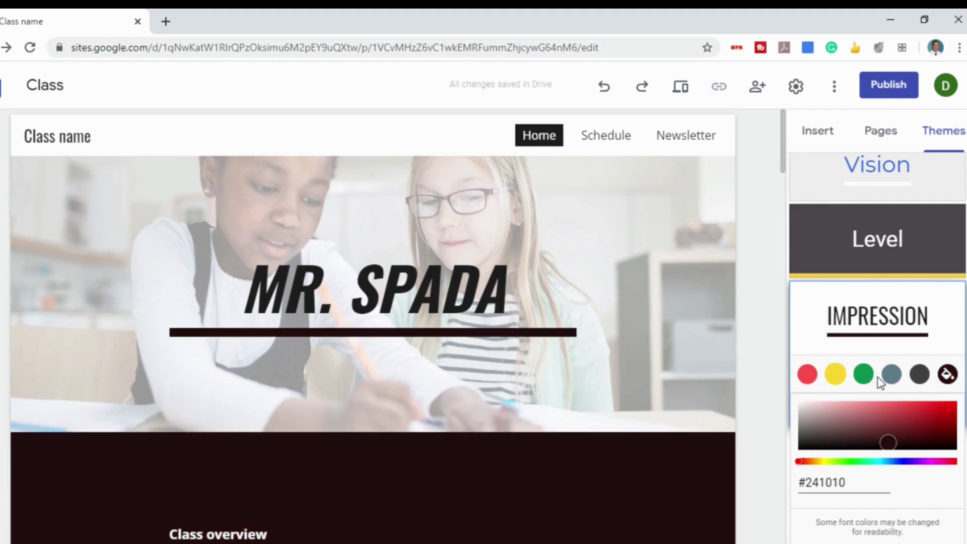
{"action": "left_click", "coordinate": [927, 461]}
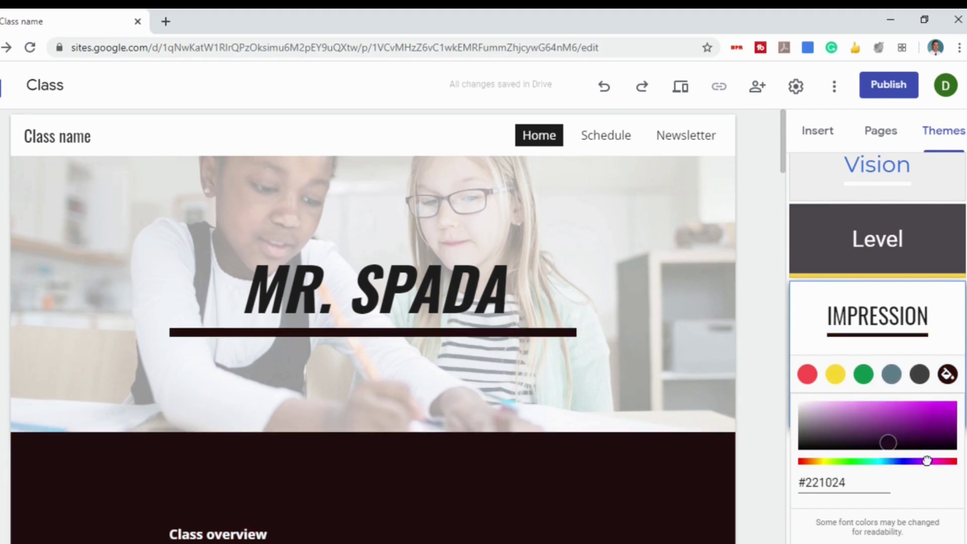
{"action": "left_click_drag", "start_coordinate": [936, 445], "coordinate": [952, 405]}
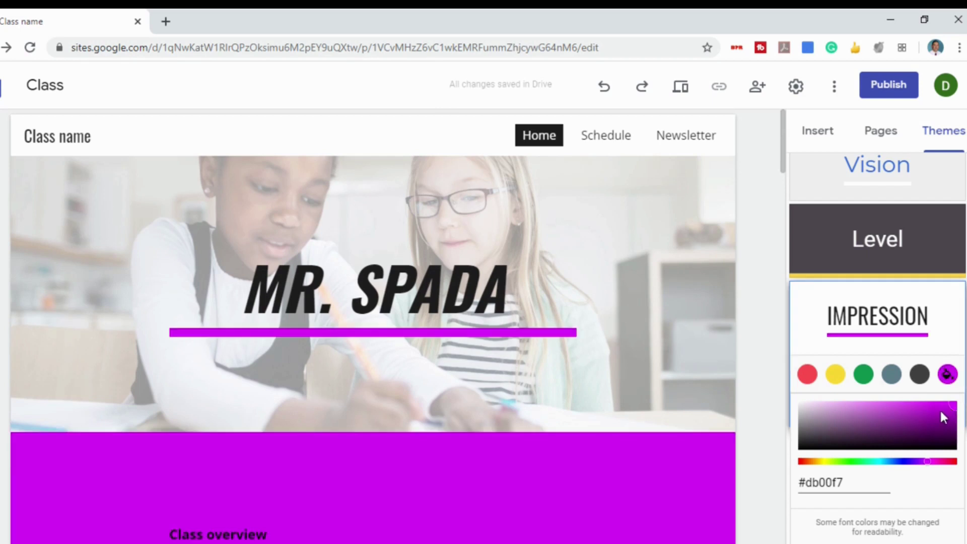
{"action": "left_click", "coordinate": [954, 426]}
- Try the Simple theme and review how it styles the home page from the header down to the image carousel
{"action": "scroll", "coordinate": [888, 252], "scroll_direction": "up", "scroll_amount": 5}
{"action": "left_click", "coordinate": [888, 195]}
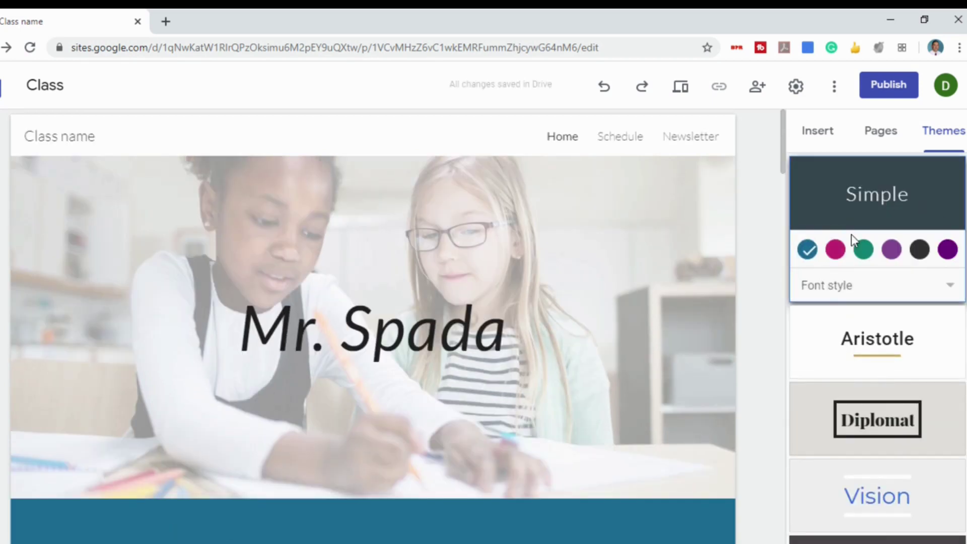
{"action": "scroll", "coordinate": [683, 327], "scroll_direction": "down", "scroll_amount": 12}
{"action": "scroll", "coordinate": [695, 330], "scroll_direction": "down", "scroll_amount": 15}
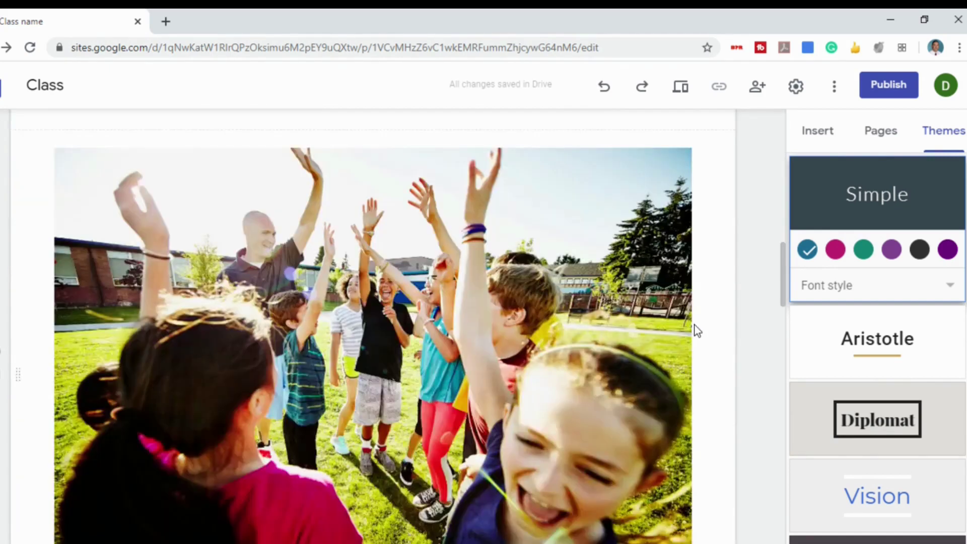
{"action": "scroll", "coordinate": [717, 342], "scroll_direction": "down", "scroll_amount": 5}
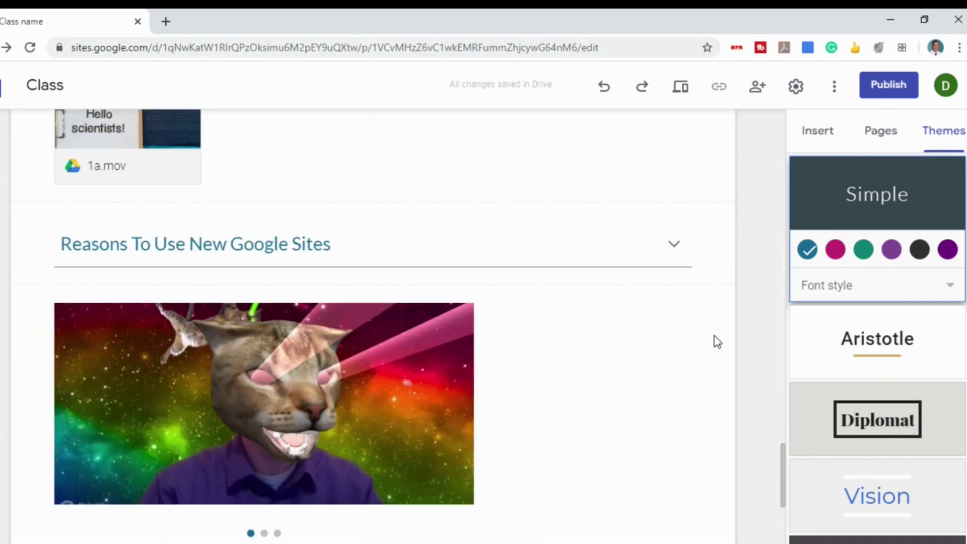
{"action": "left_click_drag", "start_coordinate": [782, 456], "coordinate": [790, 130]}
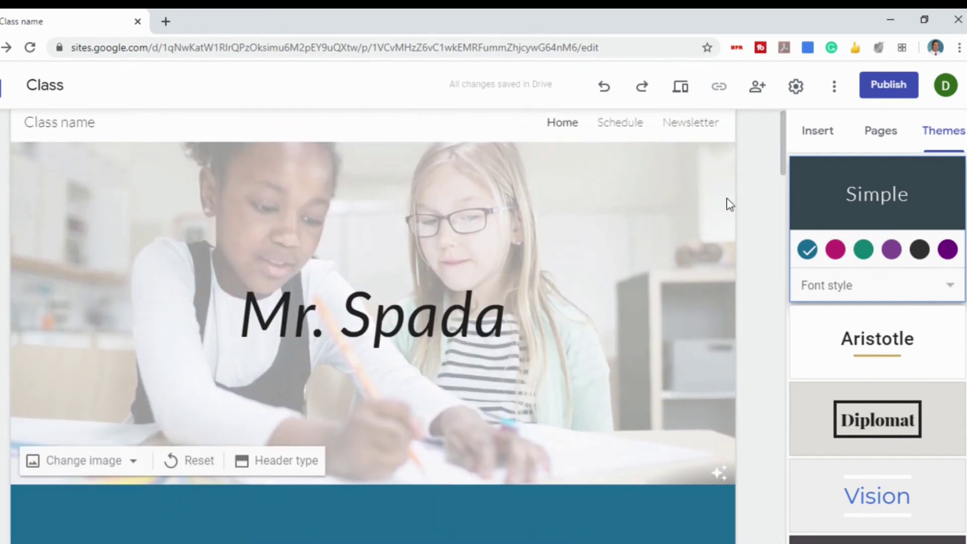
{"action": "scroll", "coordinate": [789, 183], "scroll_direction": "down", "scroll_amount": 5}
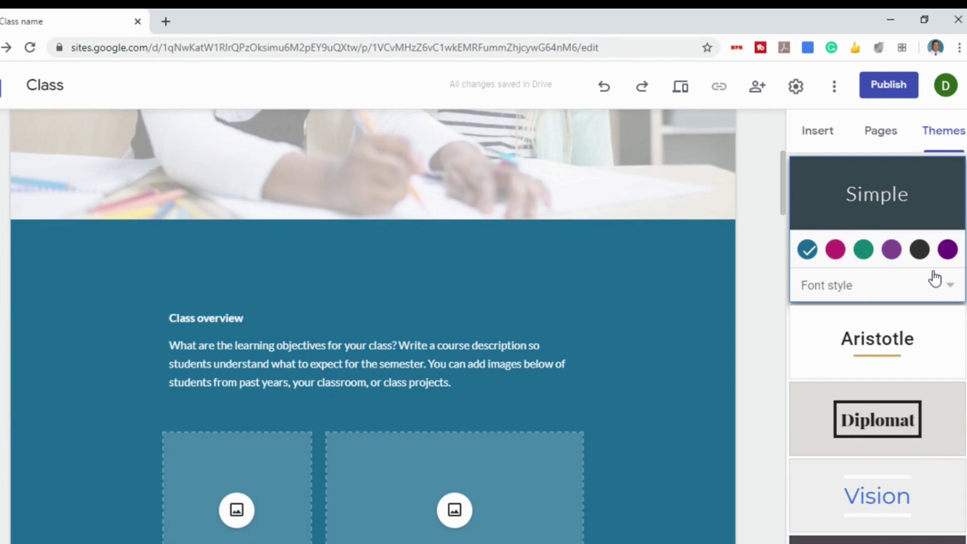
{"action": "scroll", "coordinate": [907, 383], "scroll_direction": "down", "scroll_amount": 3}
{"action": "scroll", "coordinate": [894, 353], "scroll_direction": "up", "scroll_amount": 3}
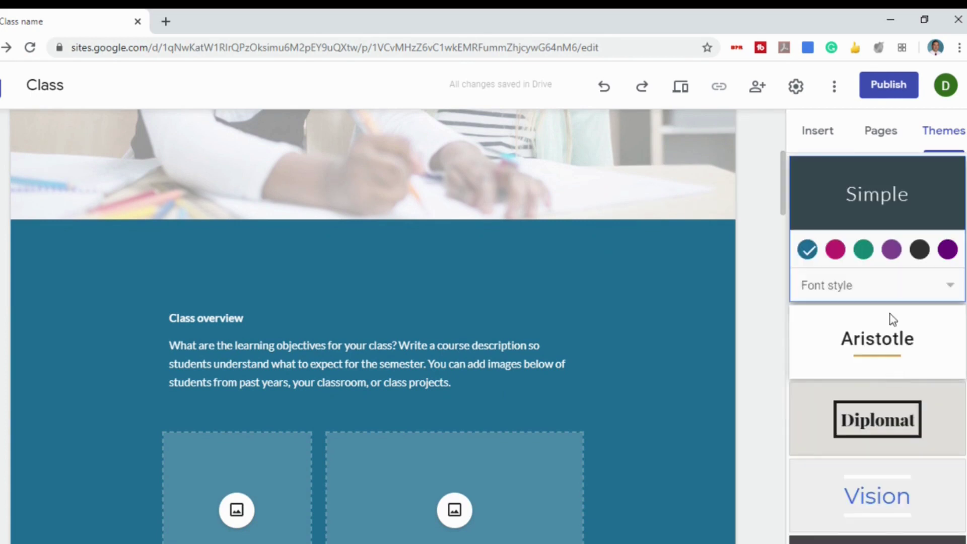
- Try a different font style for the Simple theme, and undo back to the Impression theme in purple
{"action": "left_click", "coordinate": [902, 295]}
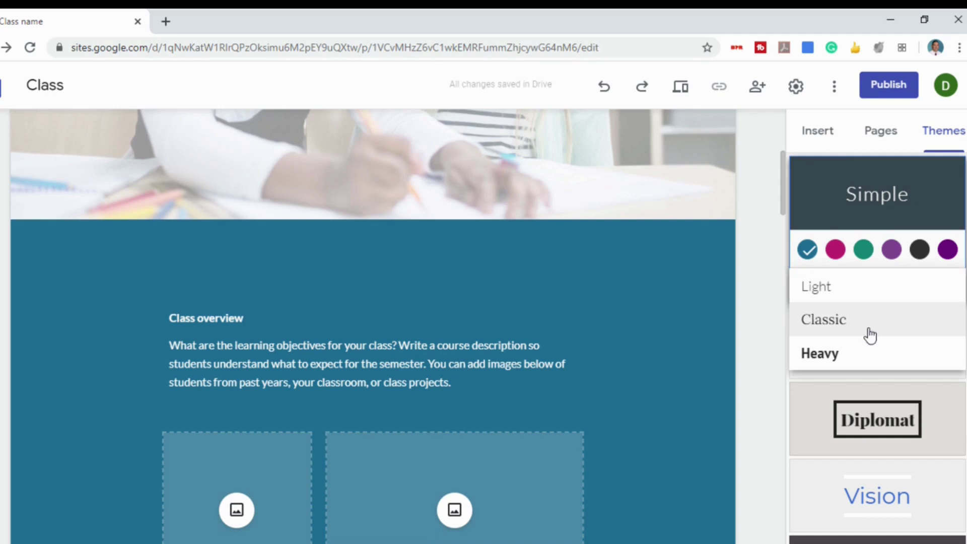
{"action": "left_click", "coordinate": [831, 356]}
{"action": "scroll", "coordinate": [920, 348], "scroll_direction": "down", "scroll_amount": 3}
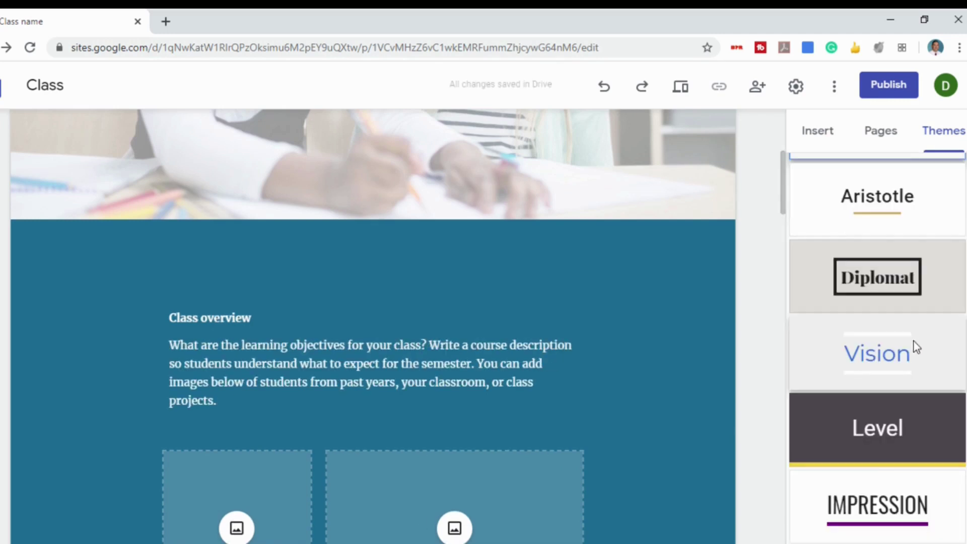
{"action": "left_click", "coordinate": [605, 94]}
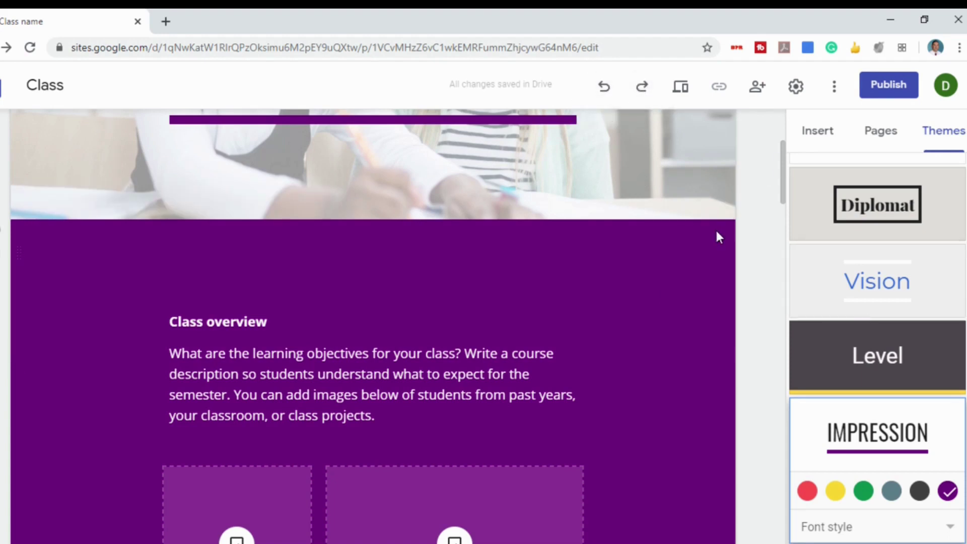
{"action": "scroll", "coordinate": [716, 230], "scroll_direction": "up", "scroll_amount": 4}
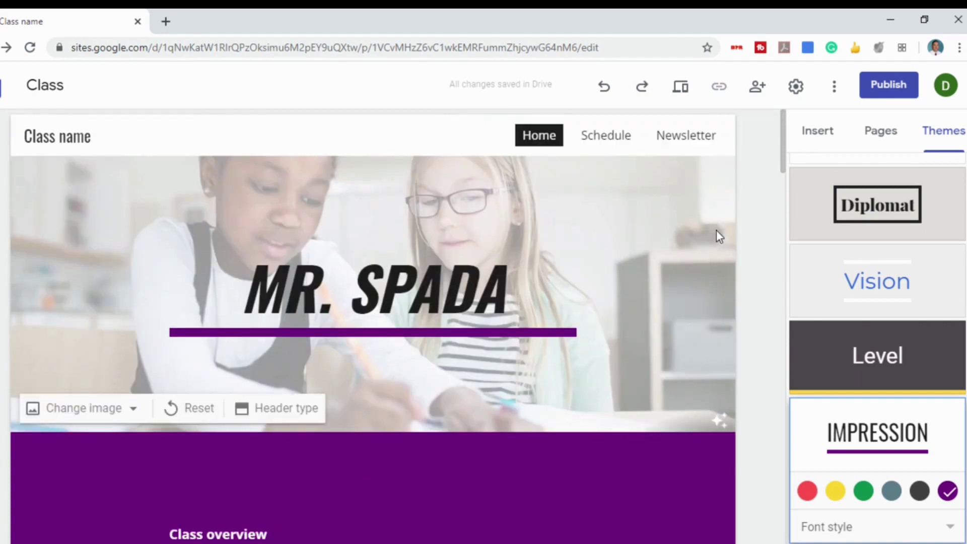
- Fill the calendar placeholder on the Schedule page with the teacher's own calendar
{"action": "left_click", "coordinate": [617, 143]}
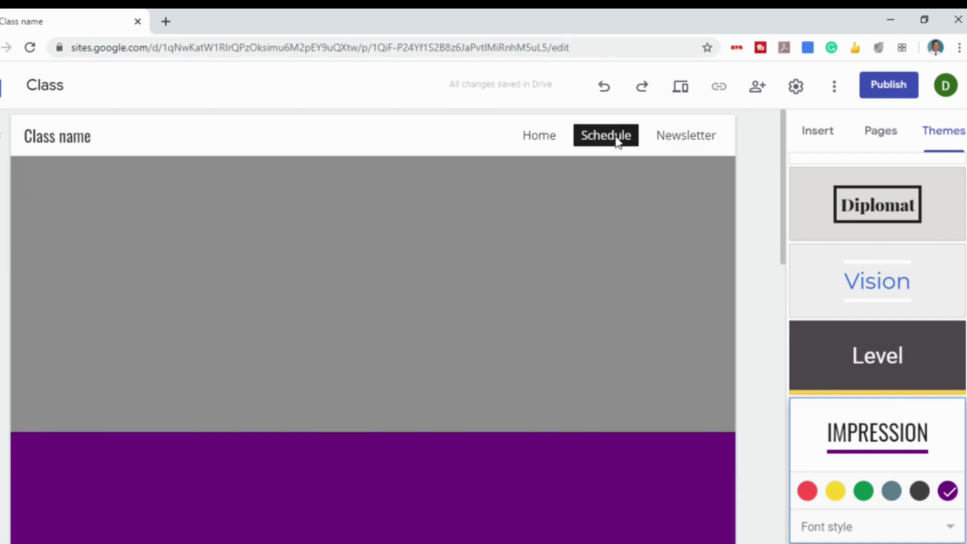
{"action": "scroll", "coordinate": [603, 279], "scroll_direction": "down", "scroll_amount": 3}
{"action": "scroll", "coordinate": [610, 283], "scroll_direction": "down", "scroll_amount": 3}
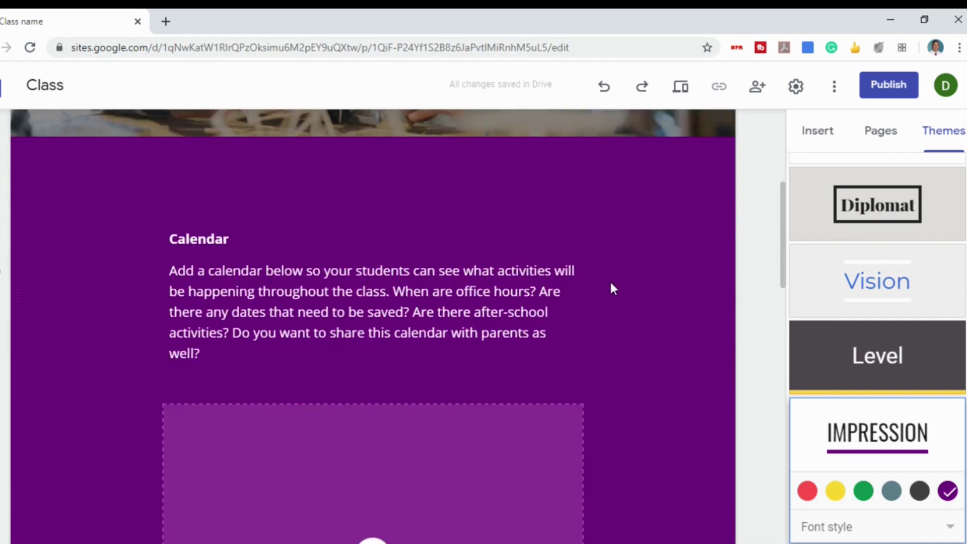
{"action": "scroll", "coordinate": [609, 280], "scroll_direction": "down", "scroll_amount": 6}
{"action": "scroll", "coordinate": [639, 252], "scroll_direction": "up", "scroll_amount": 3}
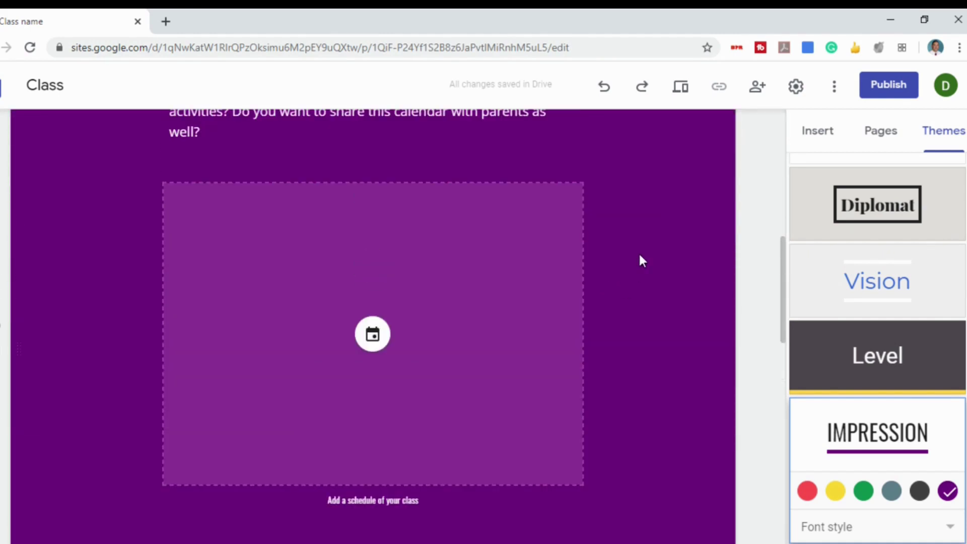
{"action": "left_click", "coordinate": [373, 335]}
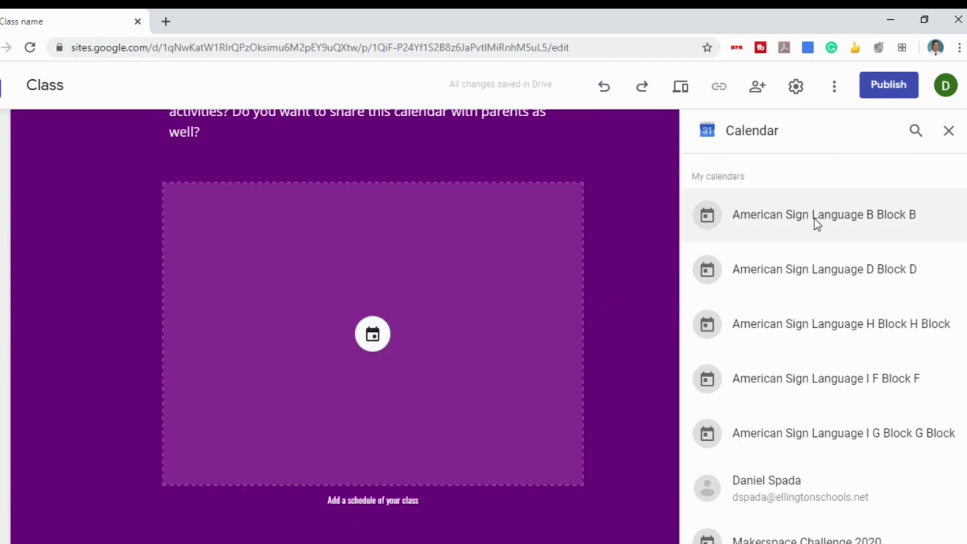
{"action": "scroll", "coordinate": [837, 312], "scroll_direction": "down", "scroll_amount": 1}
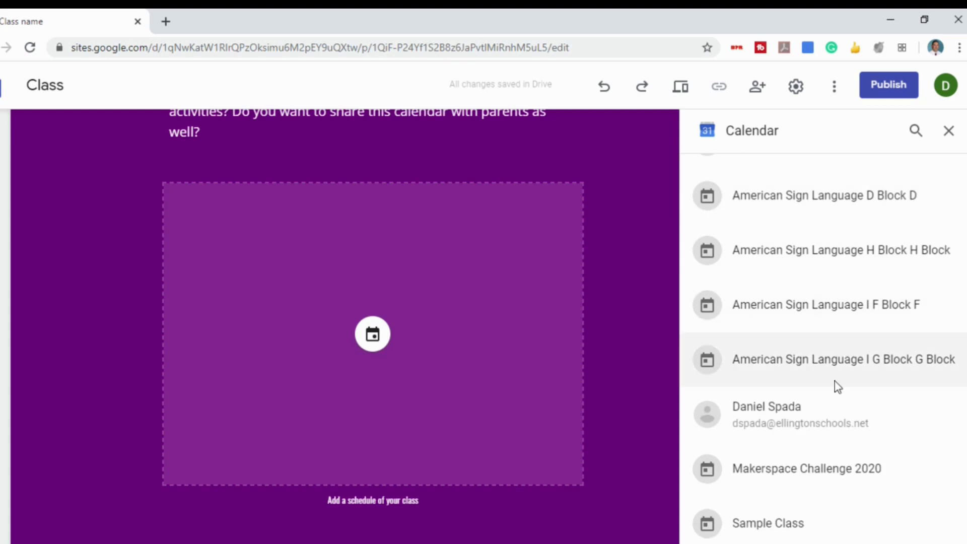
{"action": "left_click", "coordinate": [808, 413]}
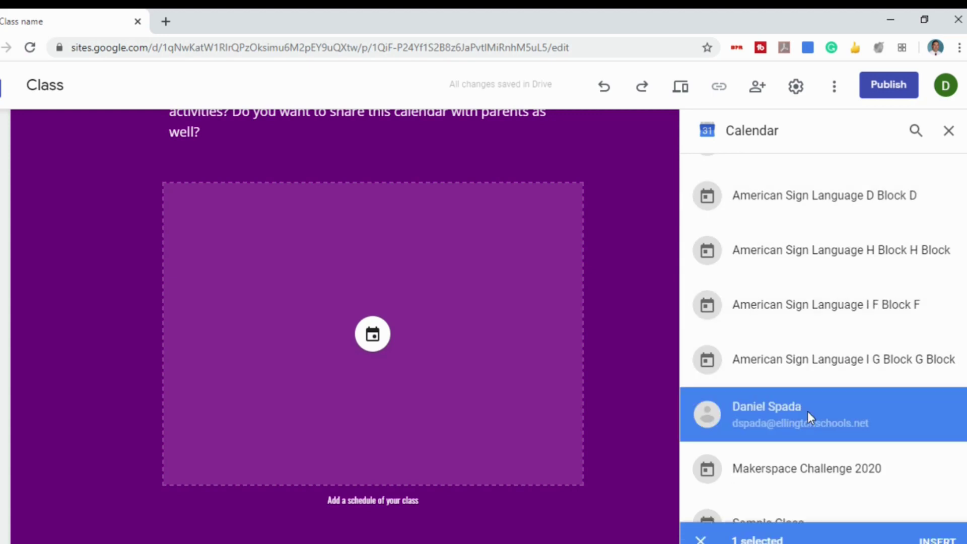
{"action": "left_click", "coordinate": [938, 530]}
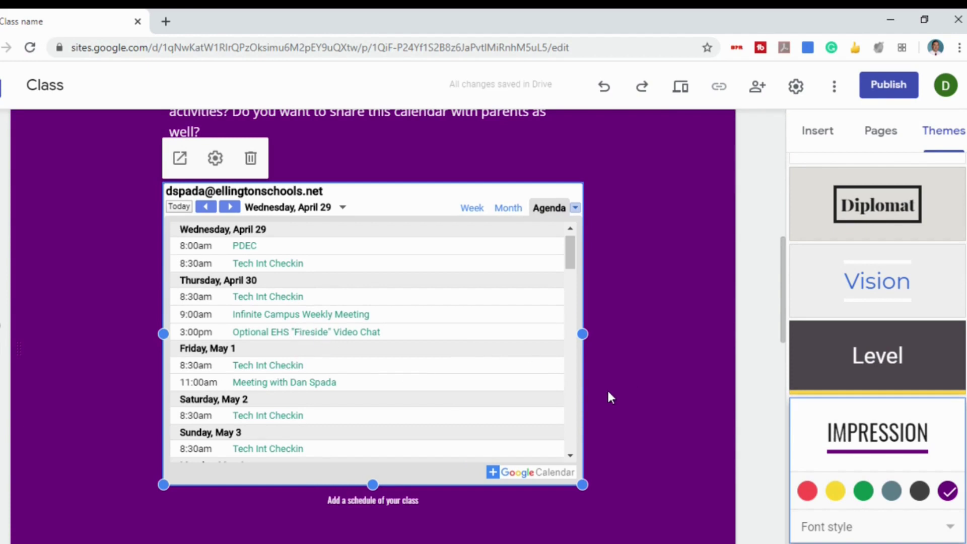
- Try the Month view mode in the embedded calendar's settings and change it to Week
{"action": "left_click", "coordinate": [215, 158]}
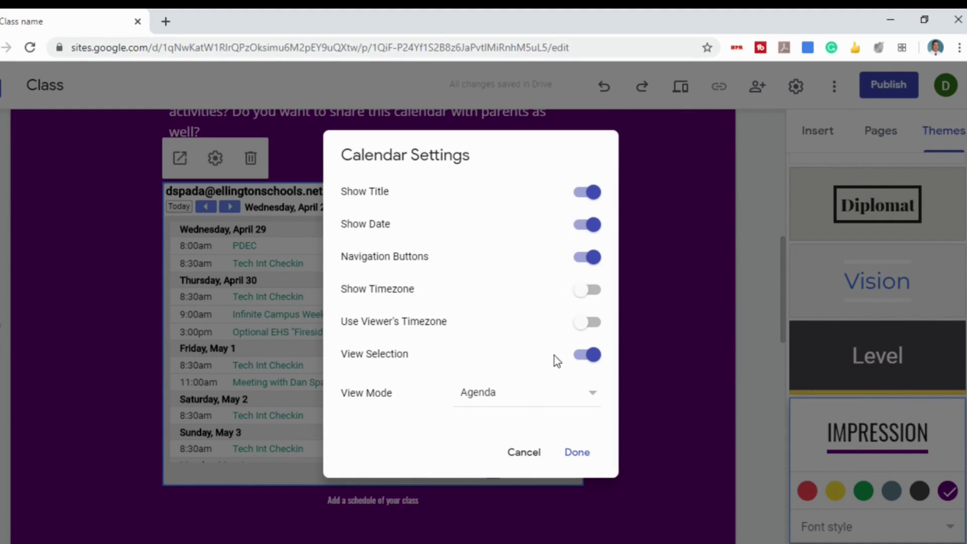
{"action": "left_click", "coordinate": [530, 402]}
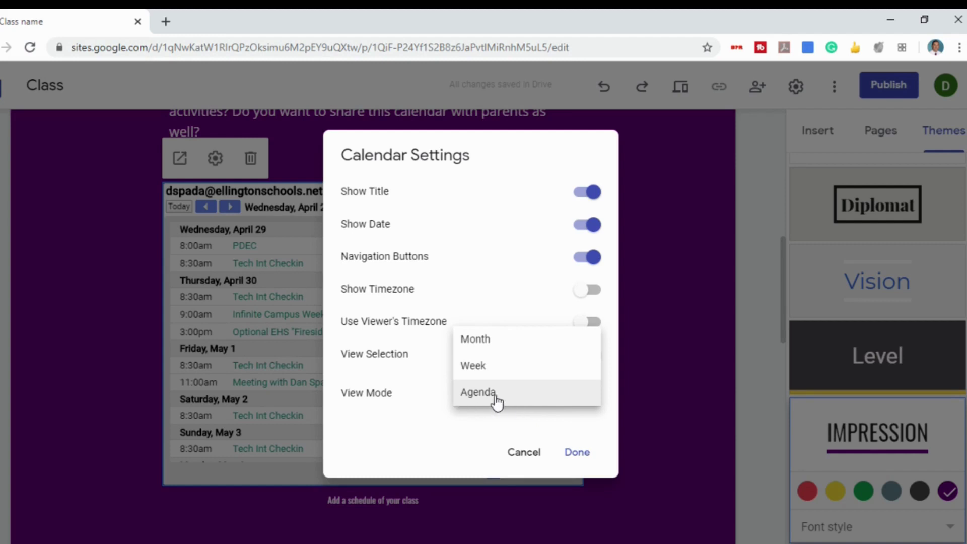
{"action": "left_click", "coordinate": [485, 343]}
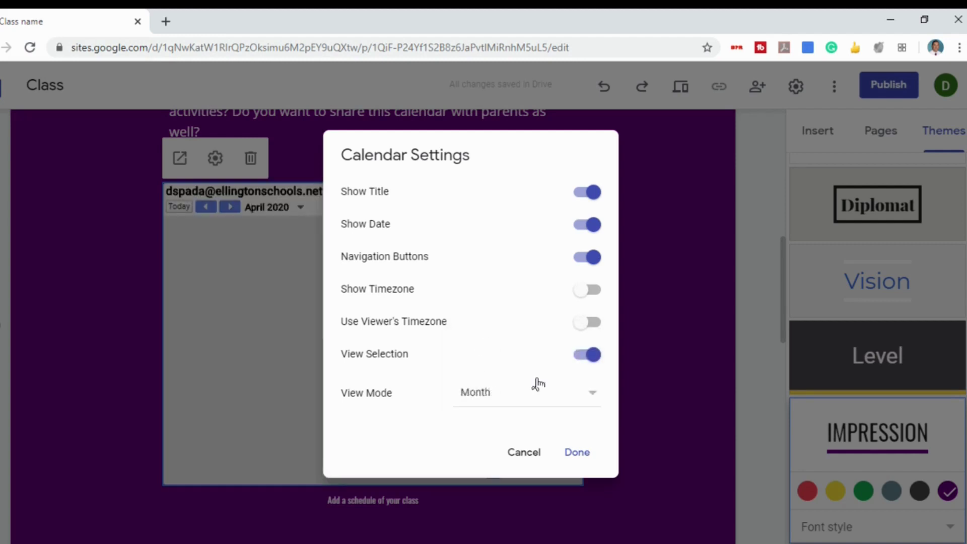
{"action": "left_click", "coordinate": [576, 403]}
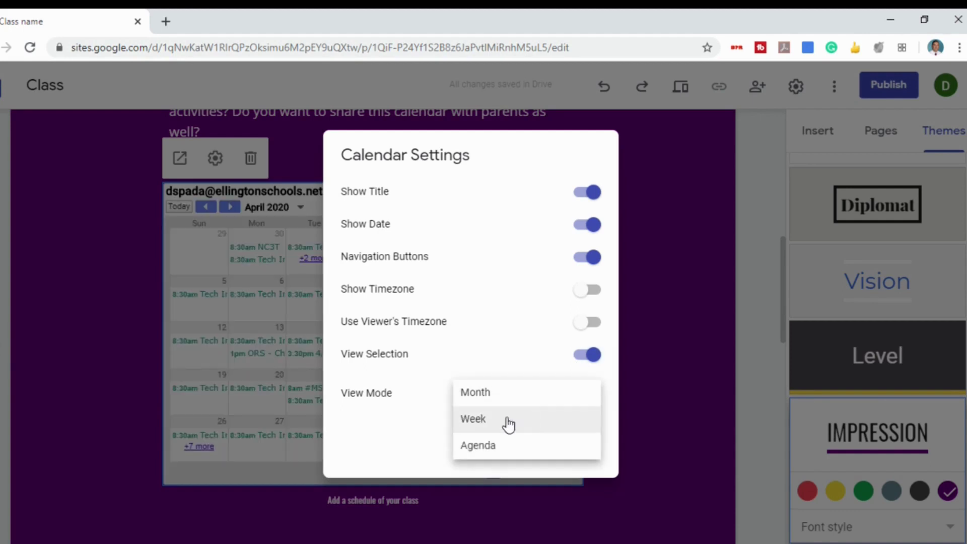
{"action": "left_click", "coordinate": [490, 425]}
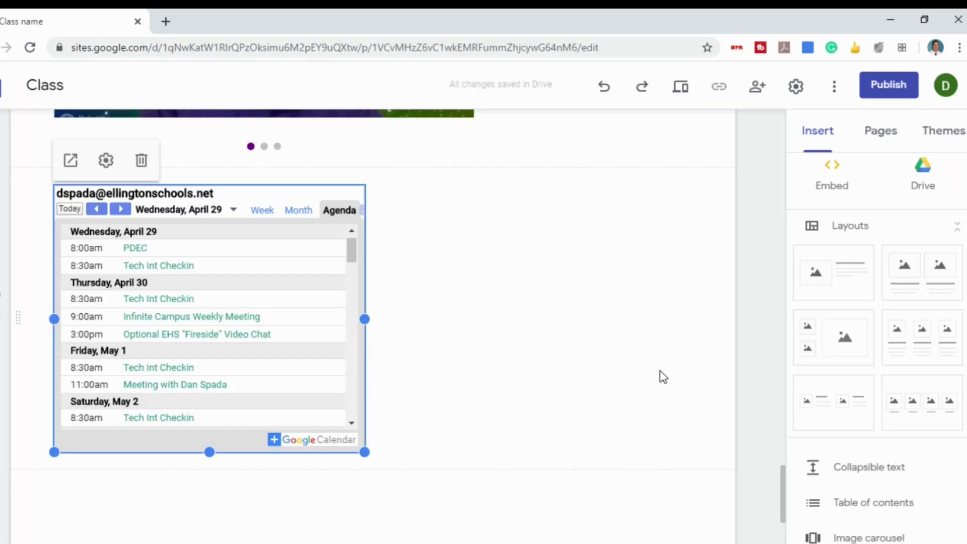
- Open the site's page list and examine the options available for the Schedule page
{"action": "scroll", "coordinate": [660, 376], "scroll_direction": "down", "scroll_amount": 15}
{"action": "scroll", "coordinate": [681, 369], "scroll_direction": "up", "scroll_amount": 15}
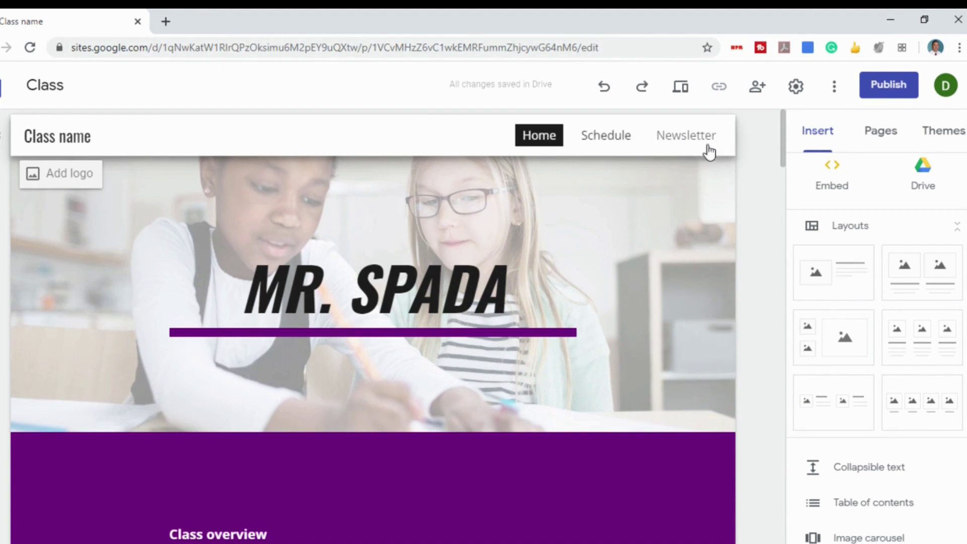
{"action": "left_click", "coordinate": [880, 140]}
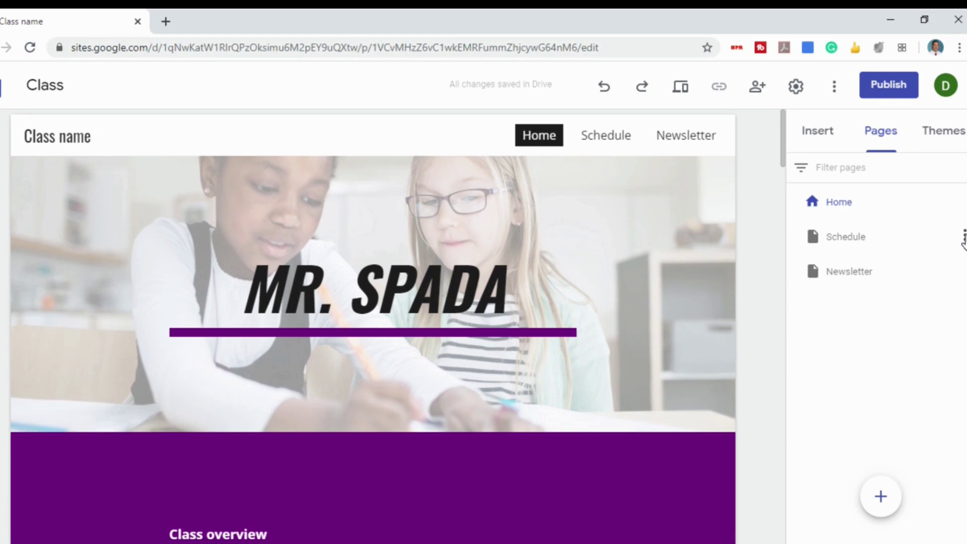
{"action": "left_click", "coordinate": [963, 238]}
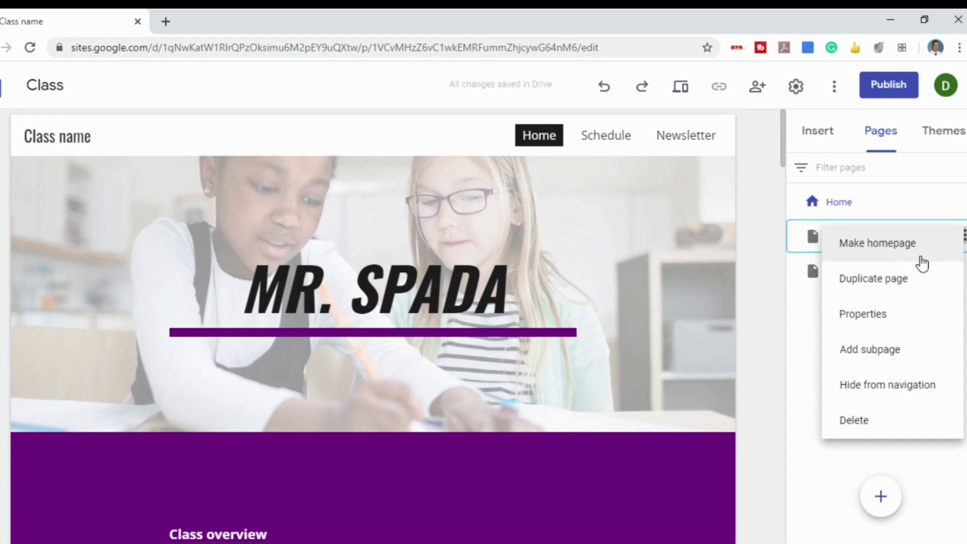
{"action": "key", "text": "Escape"}
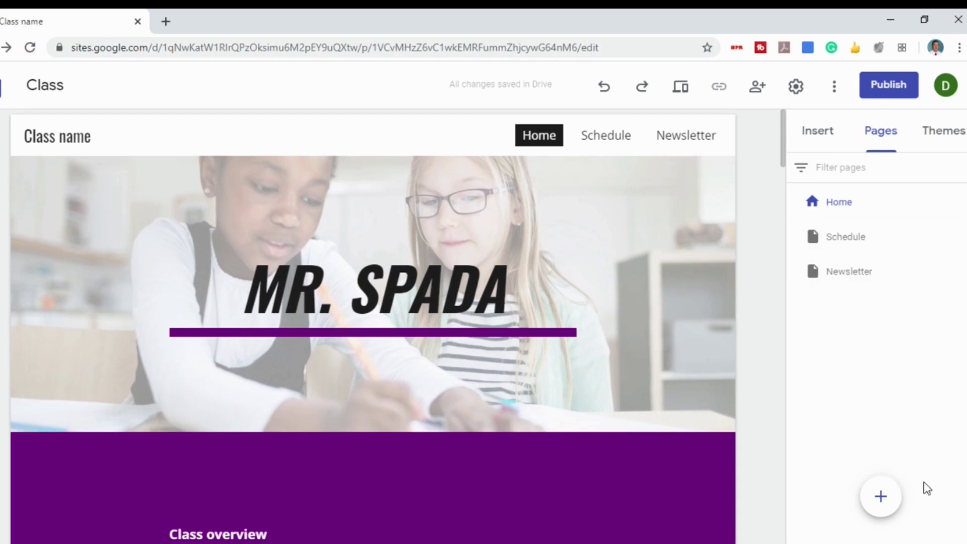
- Add a navigation link named The EdTech Show to the show's YouTube channel address, set to open in a new tab
{"action": "mouse_move", "coordinate": [881, 501]}
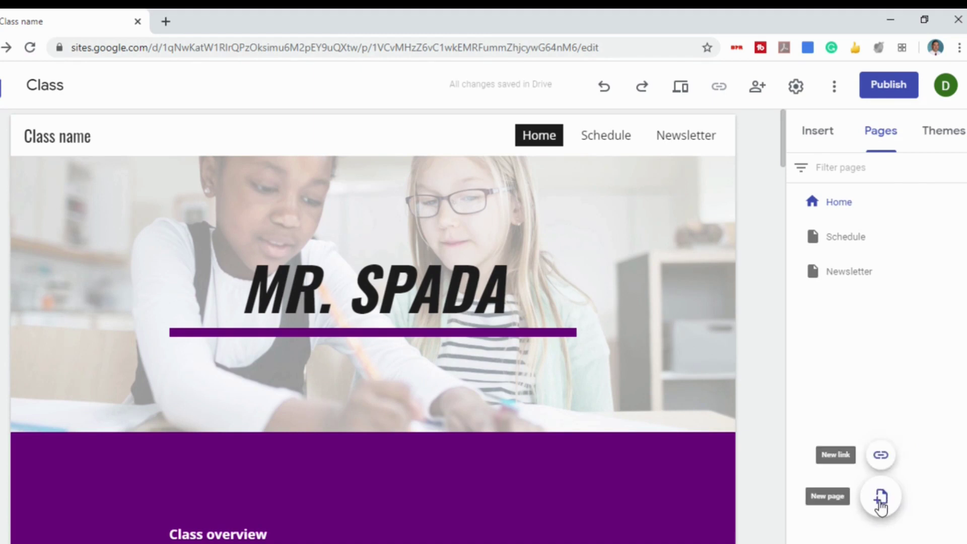
{"action": "left_click", "coordinate": [880, 458]}
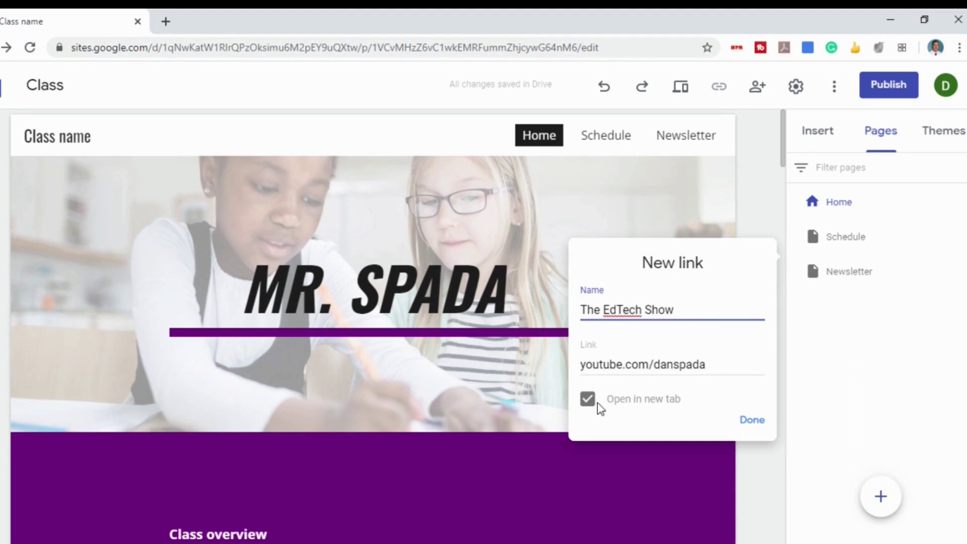
{"action": "left_click", "coordinate": [754, 426]}
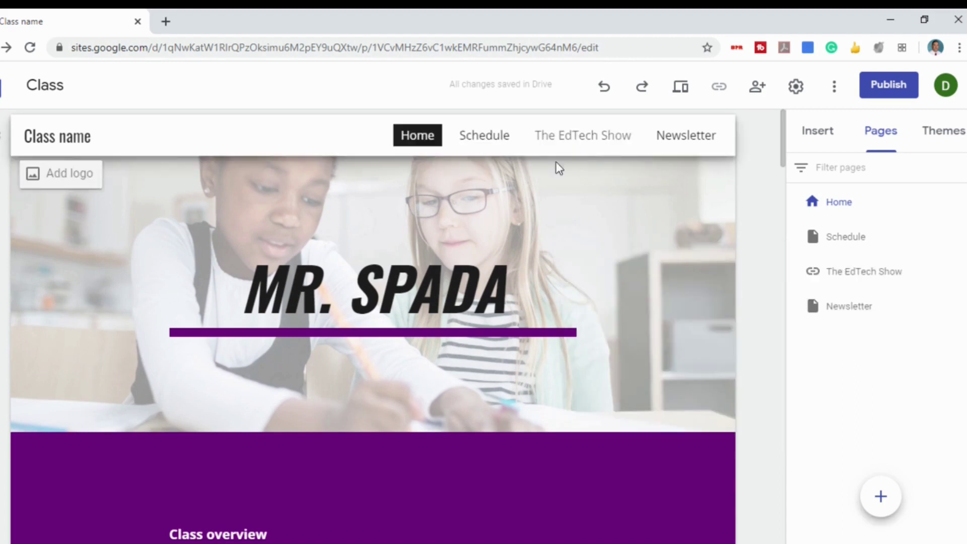
- Test The EdTech Show link from the site's navigation, and return to the page list in the site editor
{"action": "left_click", "coordinate": [584, 137]}
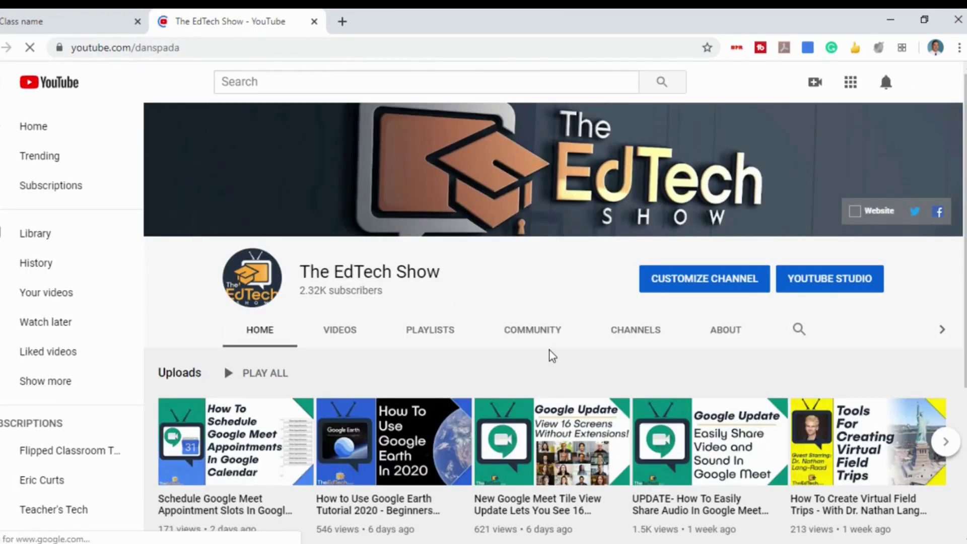
{"action": "key", "text": "ctrl+Page_Up"}
{"action": "left_click", "coordinate": [881, 132]}
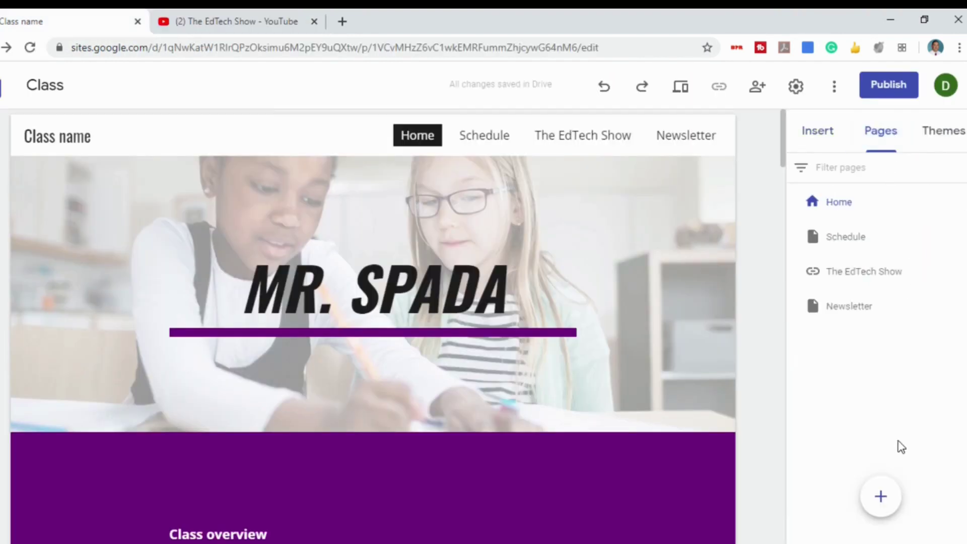
- Create a page named Distance Learning and move it below Newsletter to the end of the site's page list
{"action": "mouse_move", "coordinate": [879, 497]}
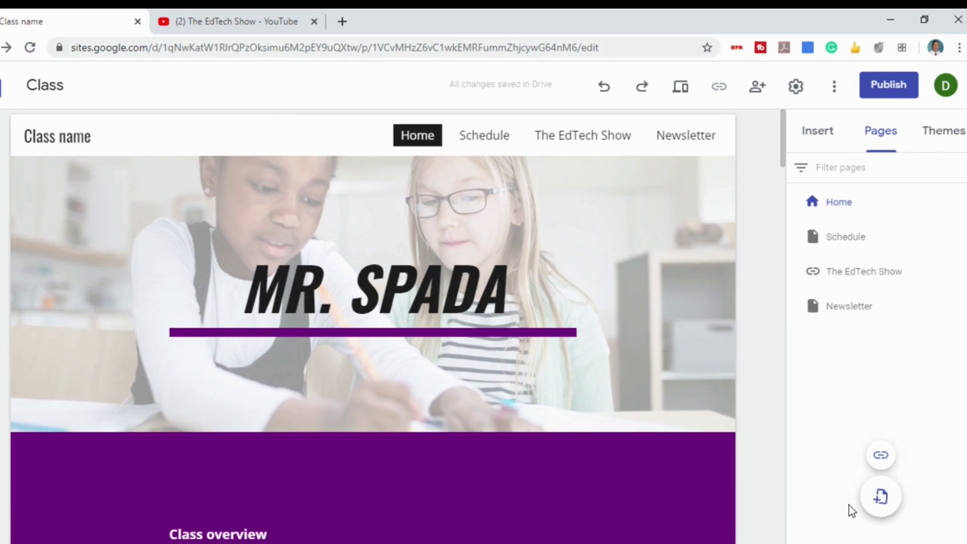
{"action": "left_click", "coordinate": [881, 498]}
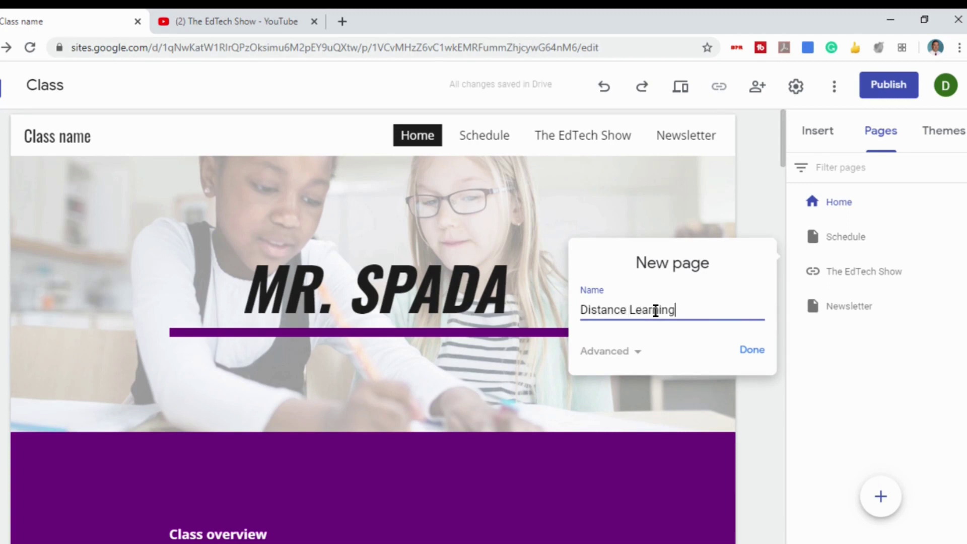
{"action": "type", "text": "Distance Learning"}
{"action": "left_click", "coordinate": [754, 352]}
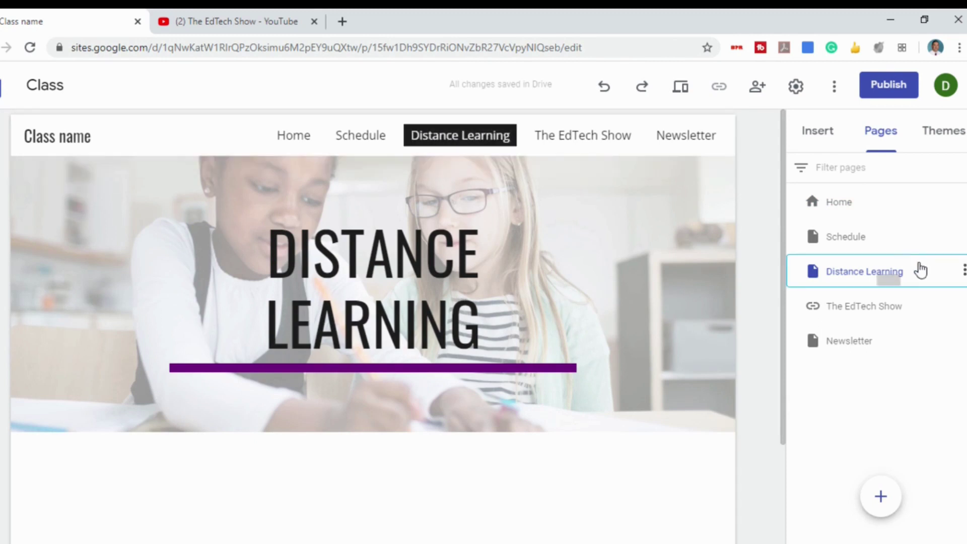
{"action": "left_click_drag", "start_coordinate": [921, 271], "coordinate": [897, 362]}
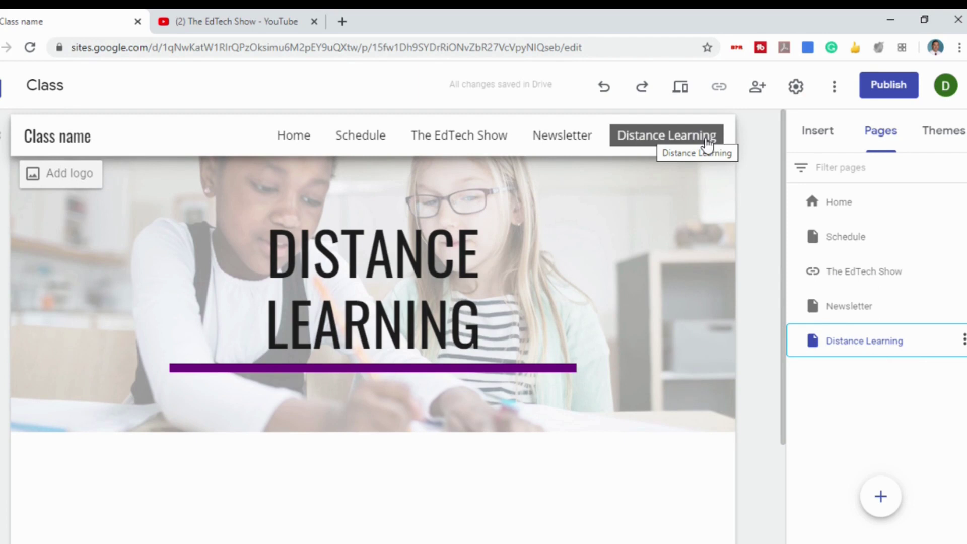
{"action": "left_click", "coordinate": [629, 142]}
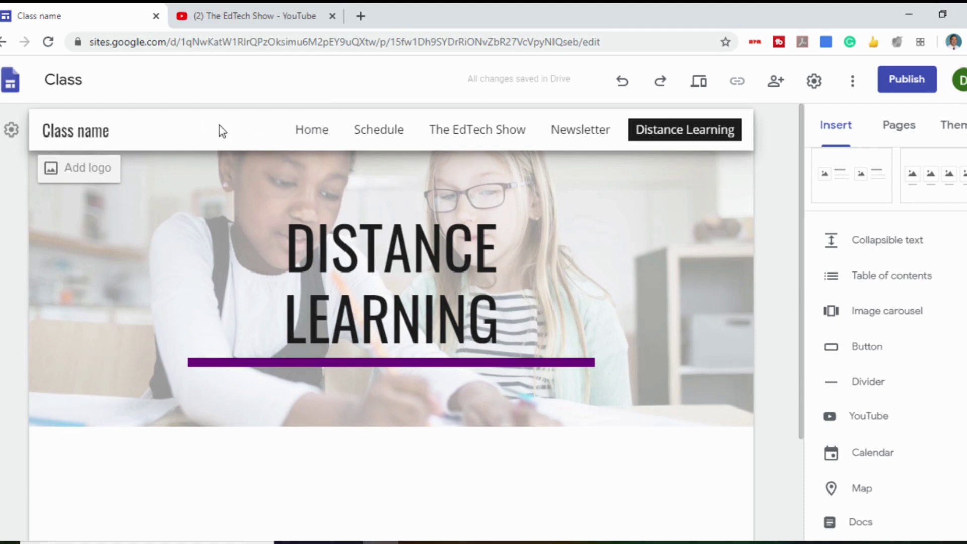
- Examine the site settings for navigation mode and color, brand images, viewer tools and analytics
{"action": "left_click", "coordinate": [11, 132]}
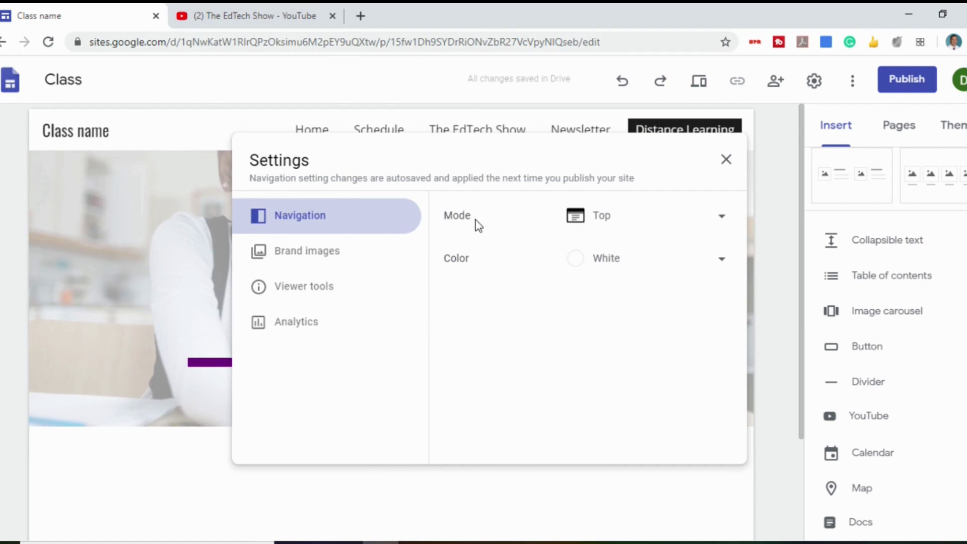
{"action": "left_click", "coordinate": [647, 217]}
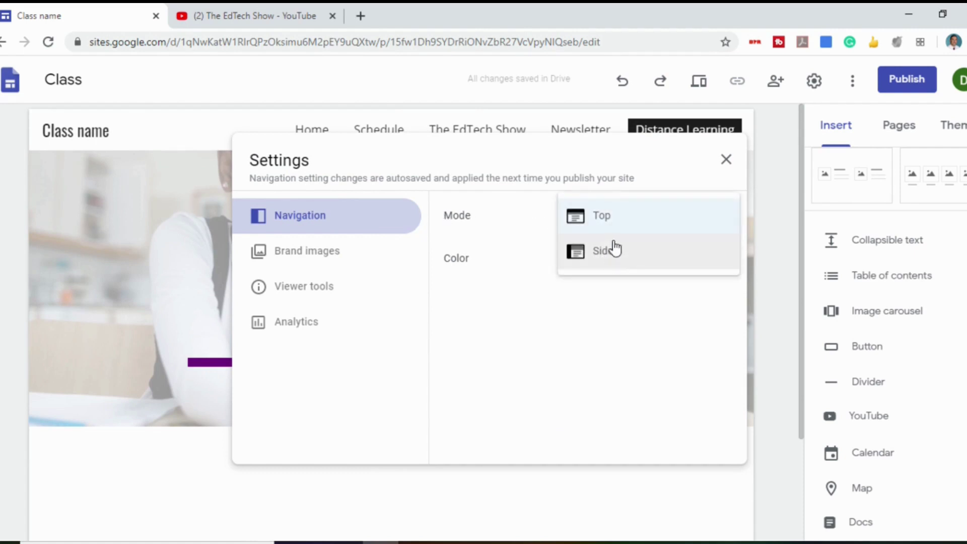
{"action": "left_click", "coordinate": [559, 334]}
{"action": "left_click", "coordinate": [650, 263]}
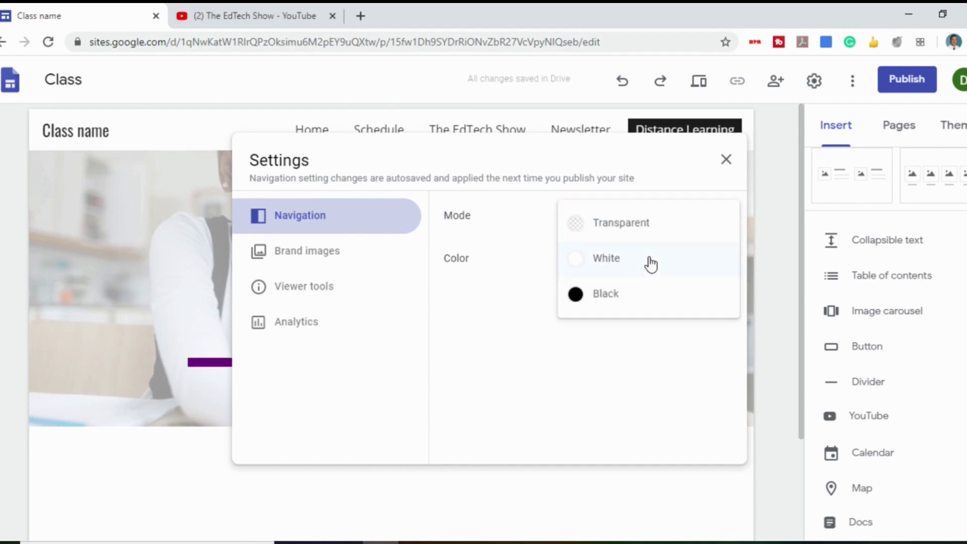
{"action": "left_click", "coordinate": [457, 340]}
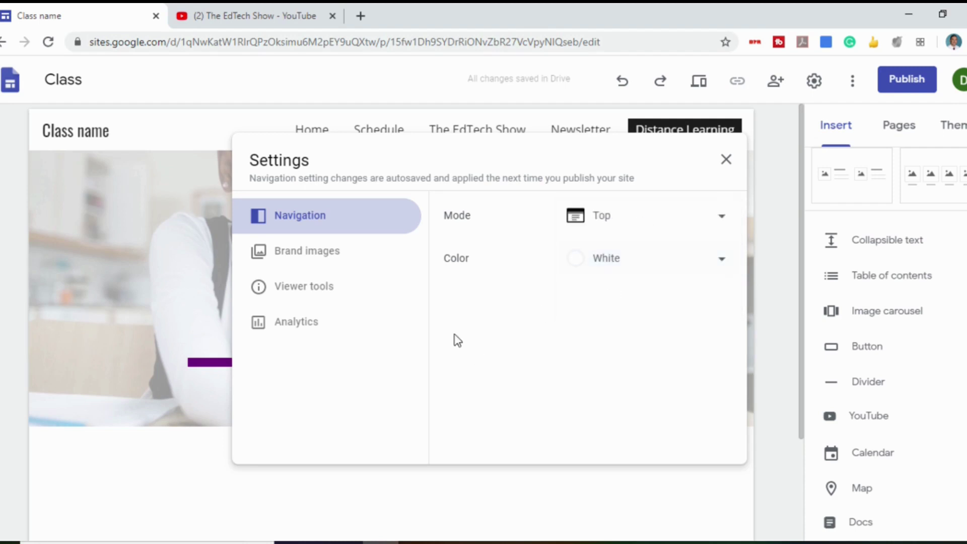
{"action": "left_click", "coordinate": [370, 252]}
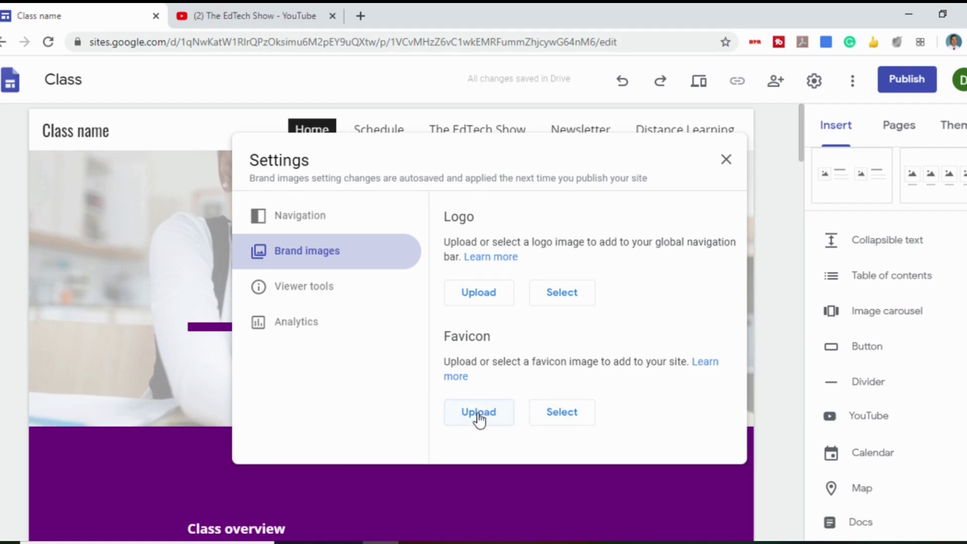
{"action": "left_click", "coordinate": [332, 292]}
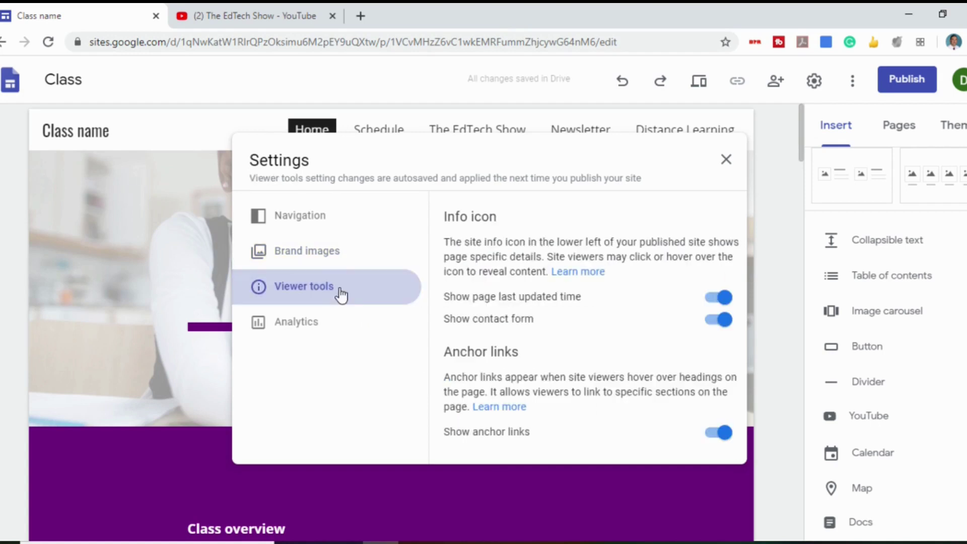
{"action": "left_click", "coordinate": [309, 324]}
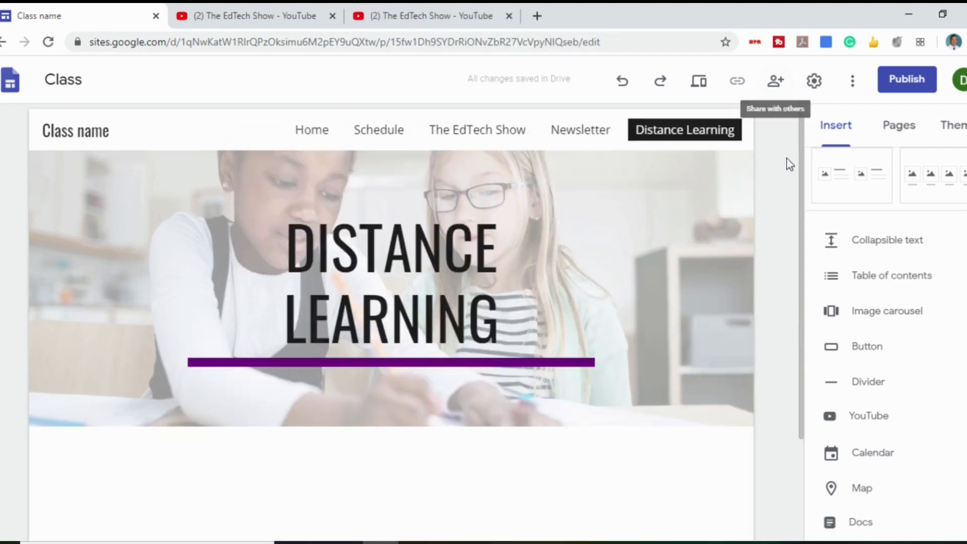
- Examine the site's sharing options and the access levels available for invited people, and cancel the invitation
{"action": "left_click", "coordinate": [777, 82]}
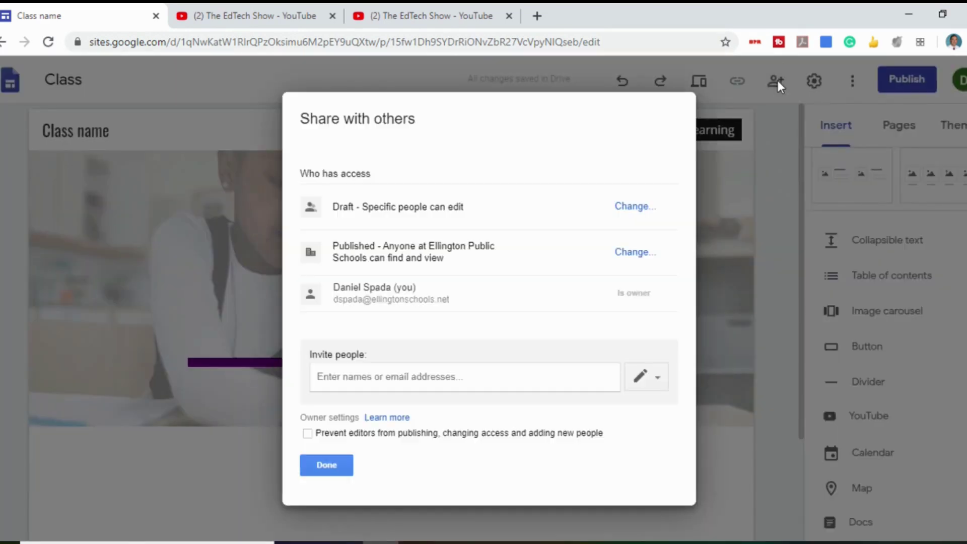
{"action": "left_click", "coordinate": [477, 377]}
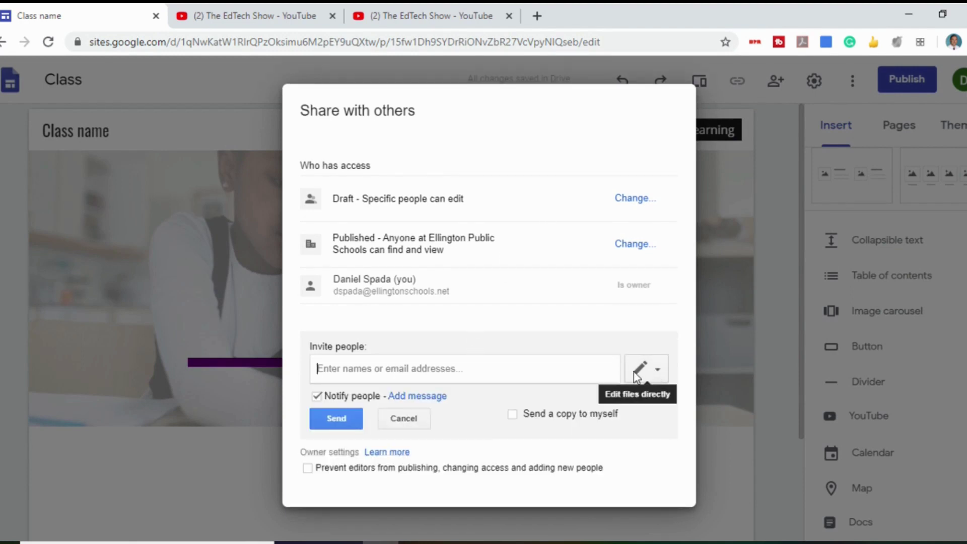
{"action": "left_click", "coordinate": [657, 373]}
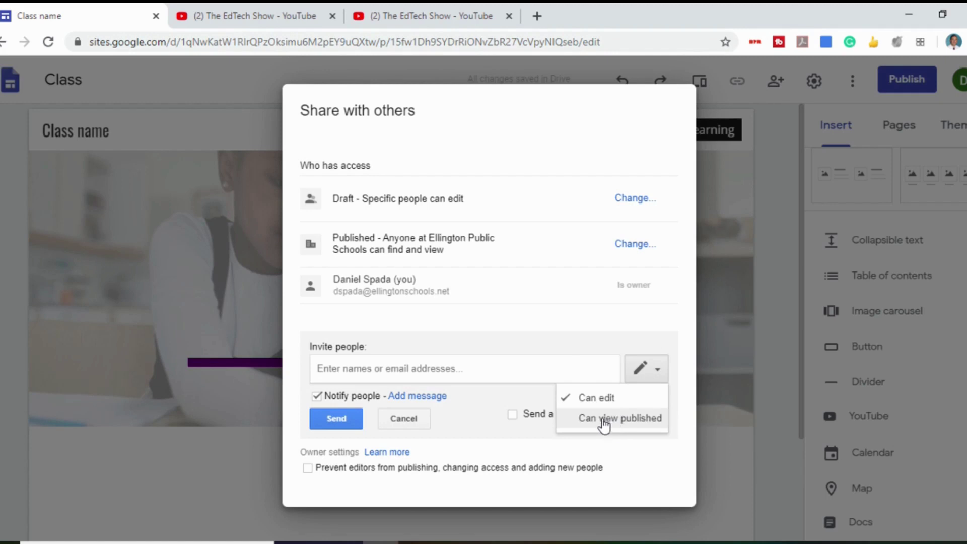
{"action": "left_click", "coordinate": [403, 418]}
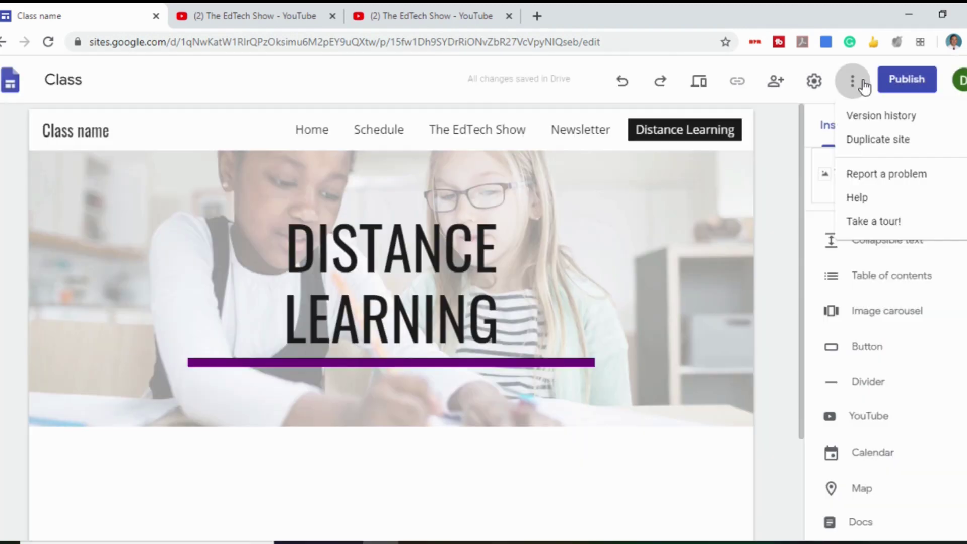
{"action": "left_click", "coordinate": [865, 87]}
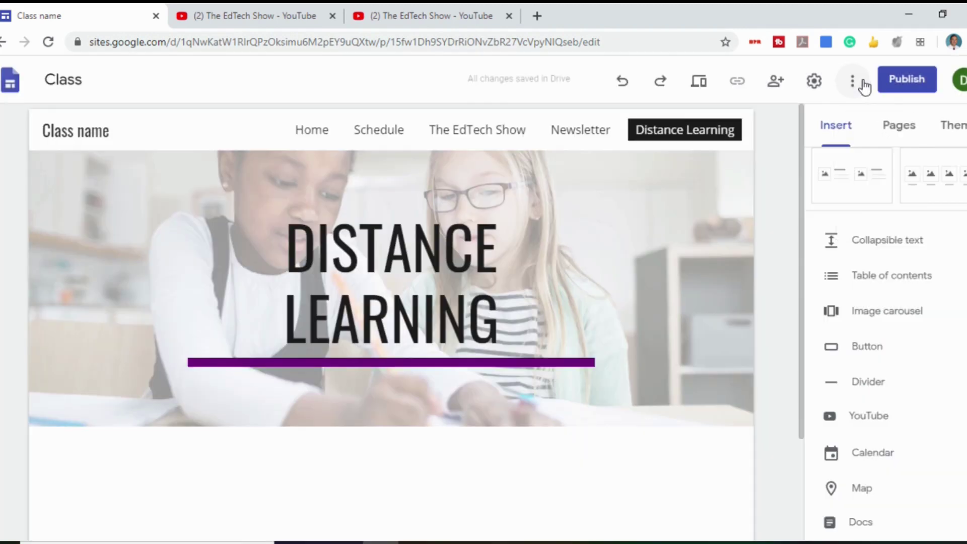
- Start publishing the site at the web address classname and open the settings for who can view the published version
{"action": "left_click", "coordinate": [909, 86]}
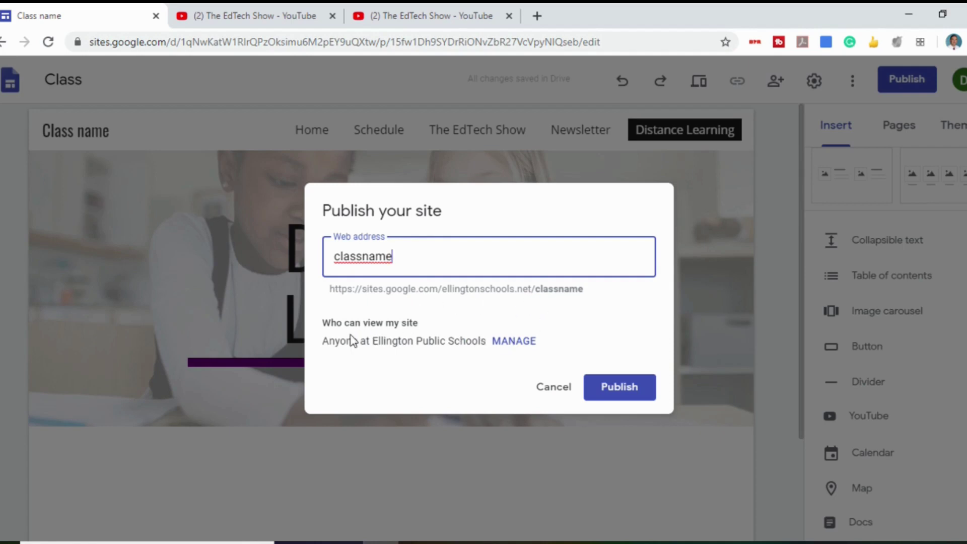
{"action": "left_click", "coordinate": [518, 343]}
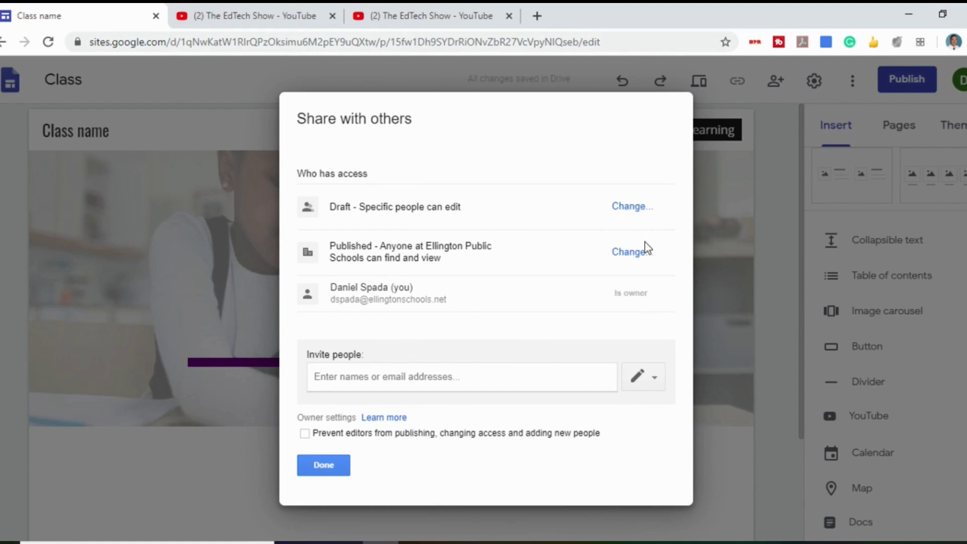
{"action": "left_click", "coordinate": [625, 254]}
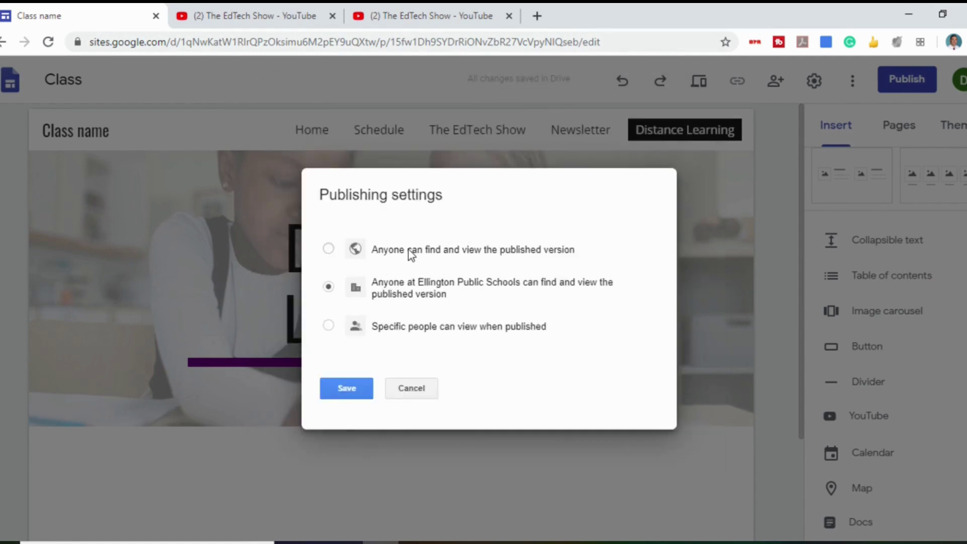